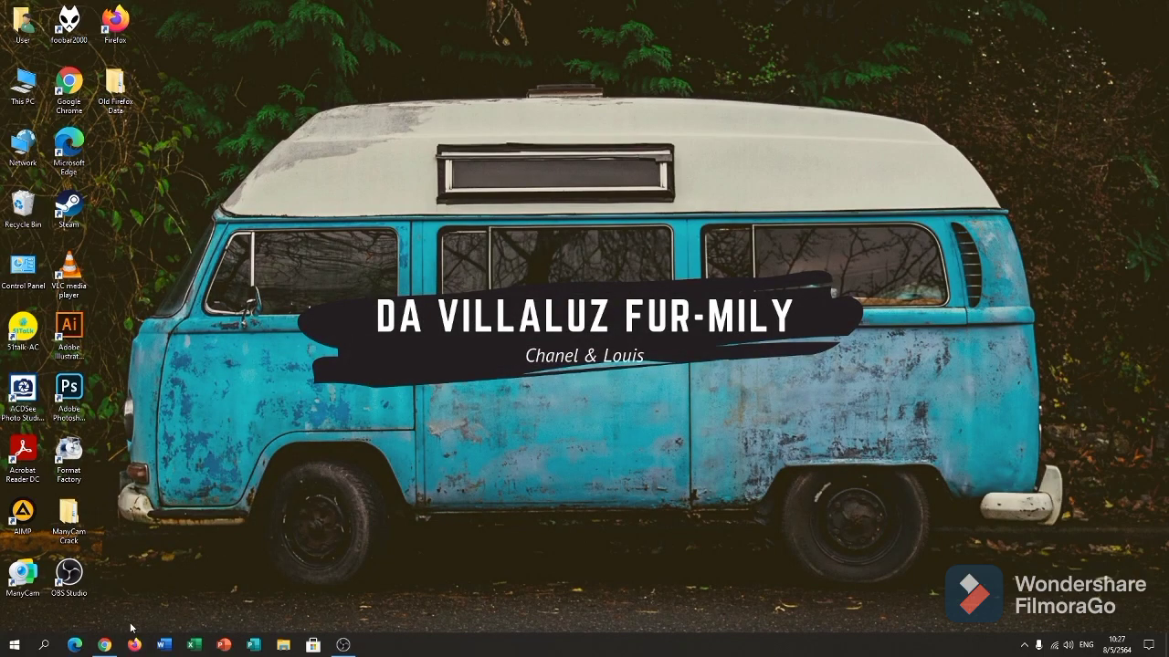
Restore the Chrome window showing the 'How to add BITMOJI Chrome Extension' Slides deck.
{"action": "left_click", "coordinate": [105, 645]}
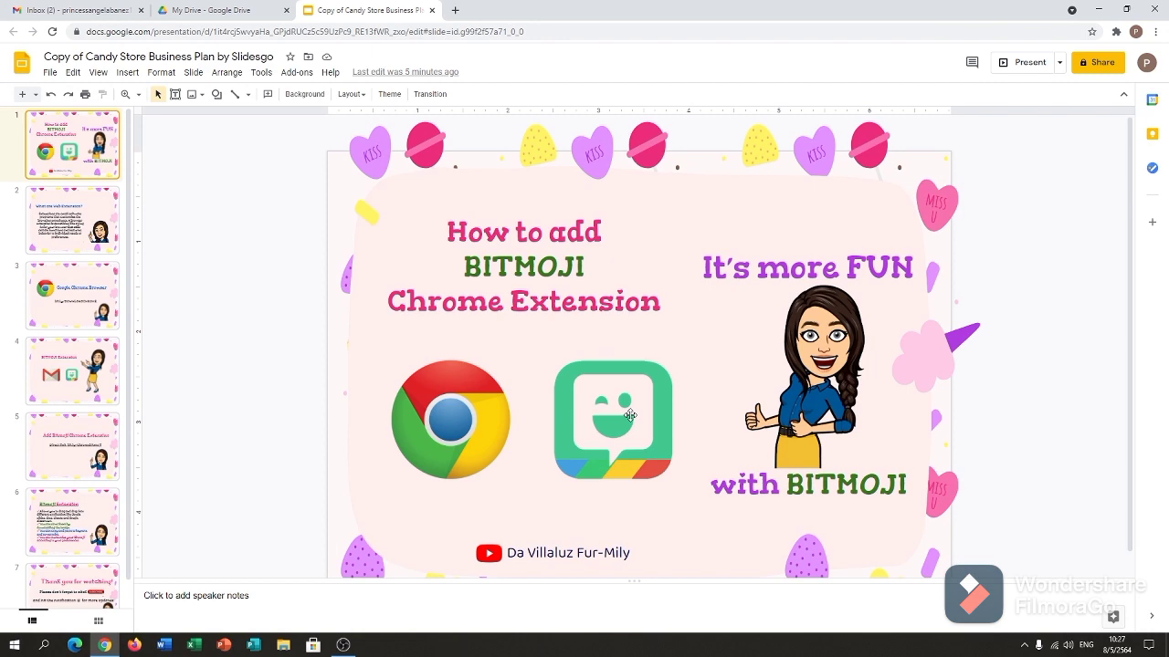
Advance past slide 2 on web extensions to slide 3, 'Google Chrome Browser'.
{"action": "left_click", "coordinate": [96, 211]}
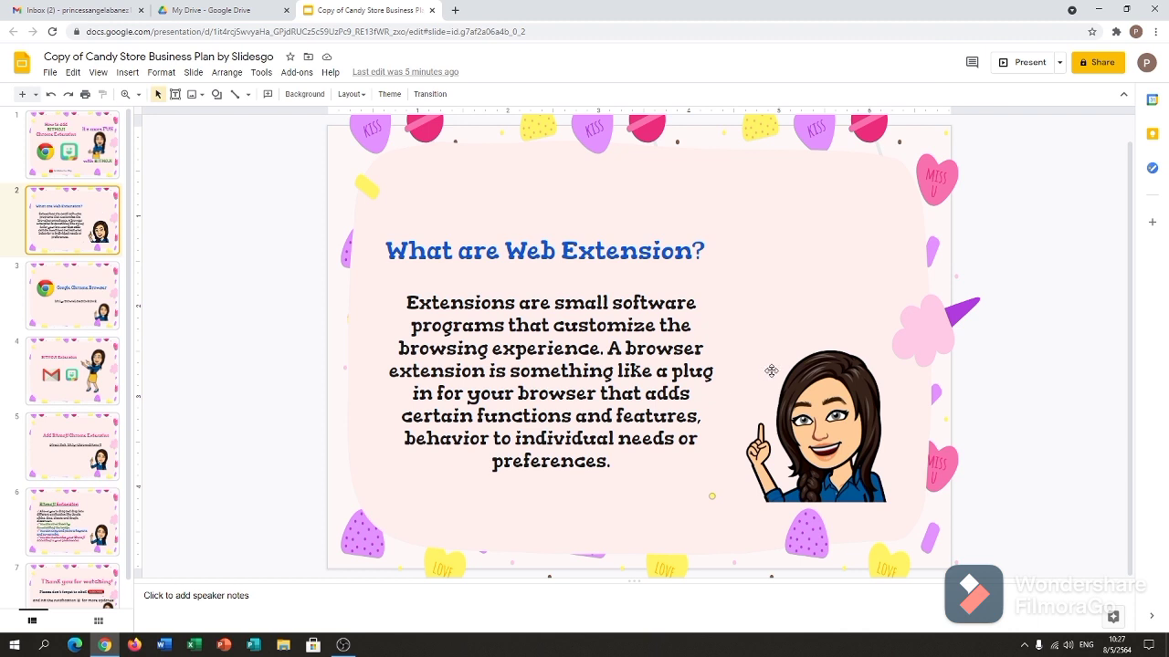
{"action": "left_click", "coordinate": [85, 283]}
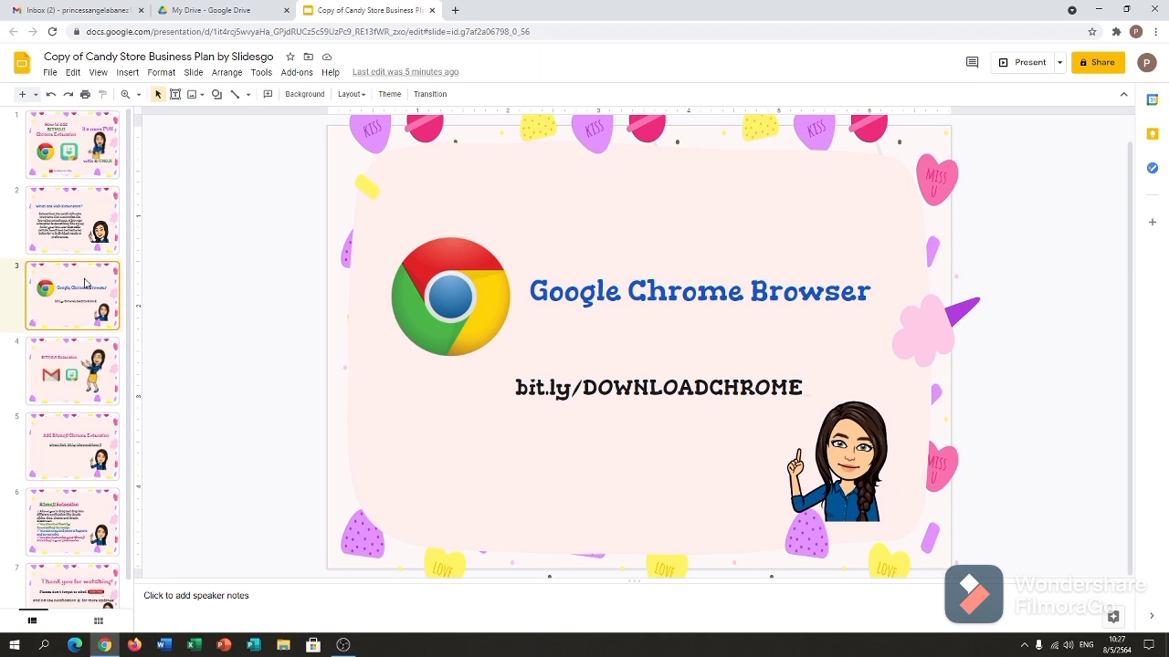
Point out the Chrome logo and bit.ly/DOWNLOADCHROME link, then go to slide 4, 'BITMOJI Extension'.
{"action": "left_click", "coordinate": [467, 353]}
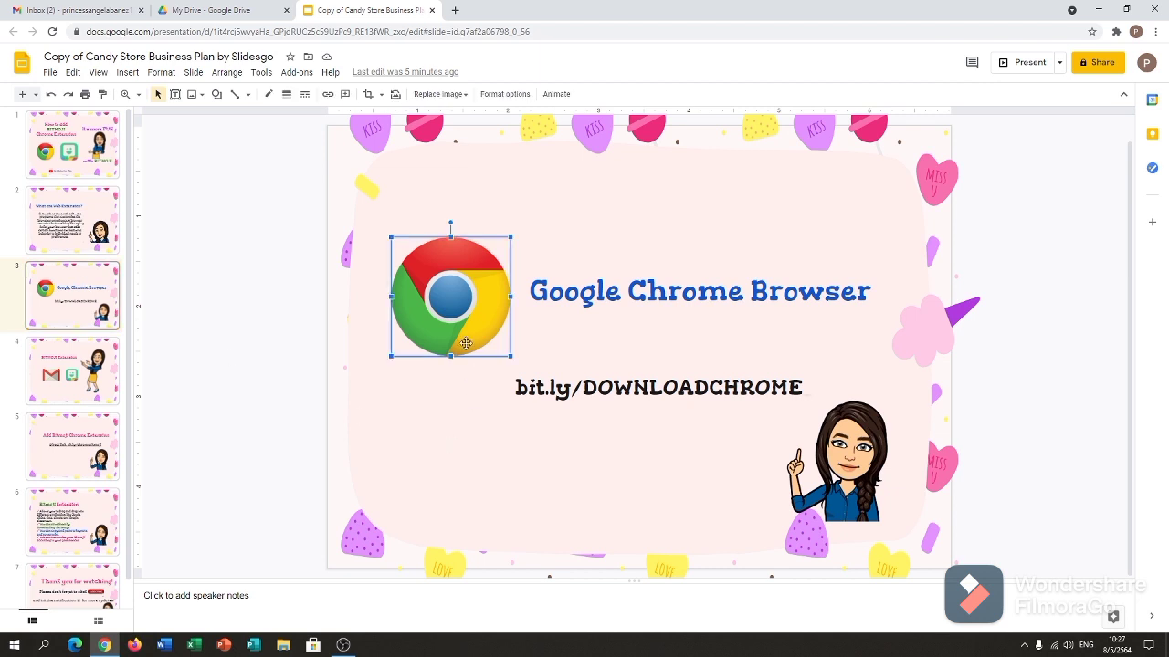
{"action": "left_click", "coordinate": [535, 387]}
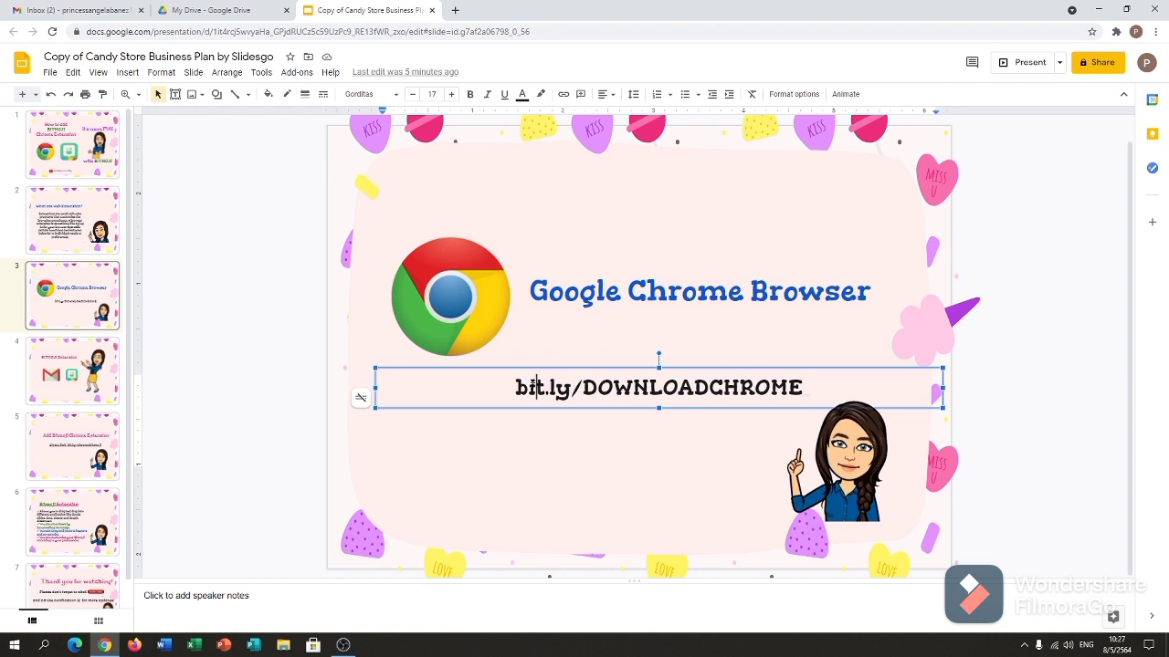
{"action": "left_click", "coordinate": [466, 338]}
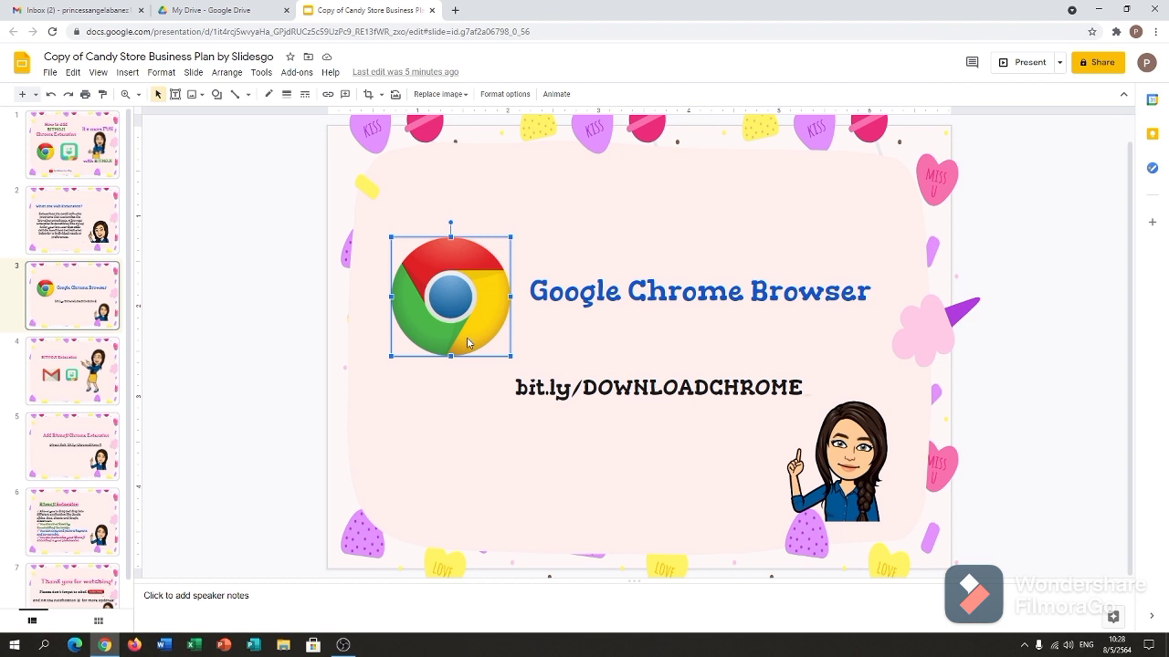
{"action": "left_click", "coordinate": [513, 387]}
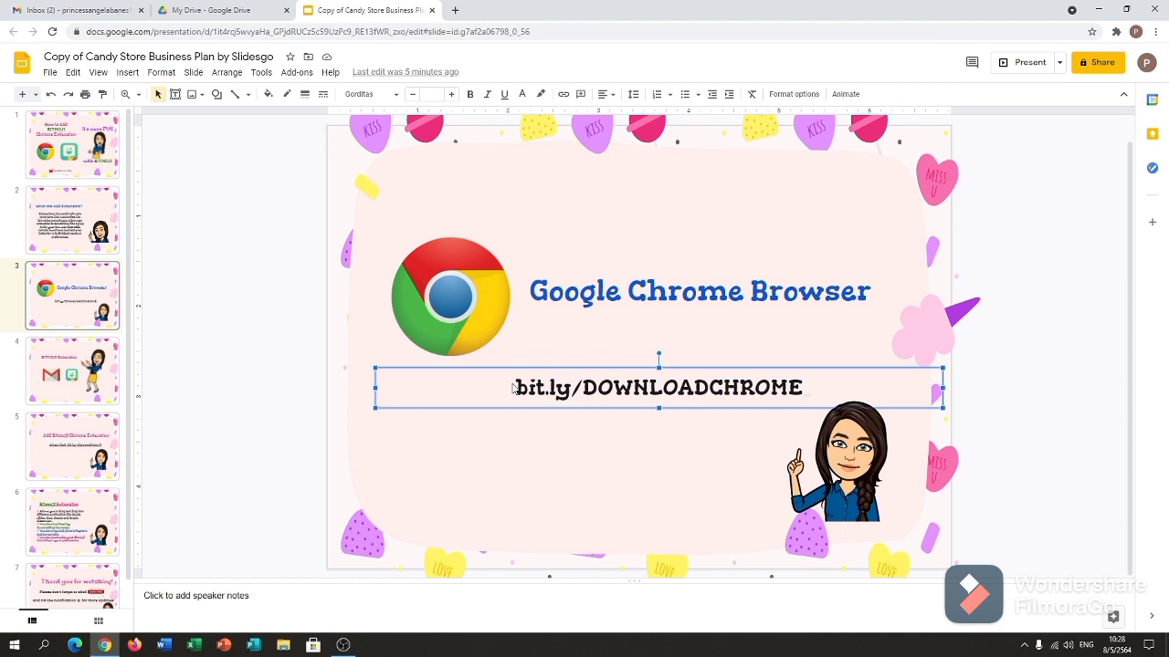
{"action": "left_click", "coordinate": [83, 387]}
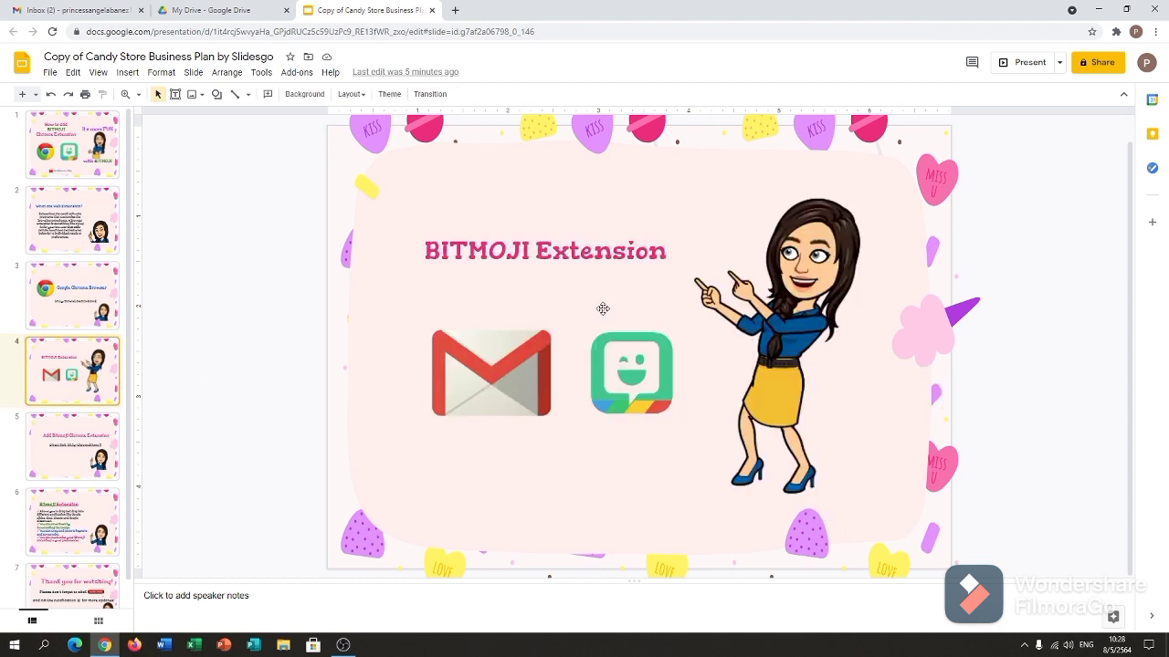
Highlight the title, Gmail logo and Bitmoji avatar, then open slide 5, 'Add Bitmoji Chrome Extension'.
{"action": "left_click", "coordinate": [548, 250]}
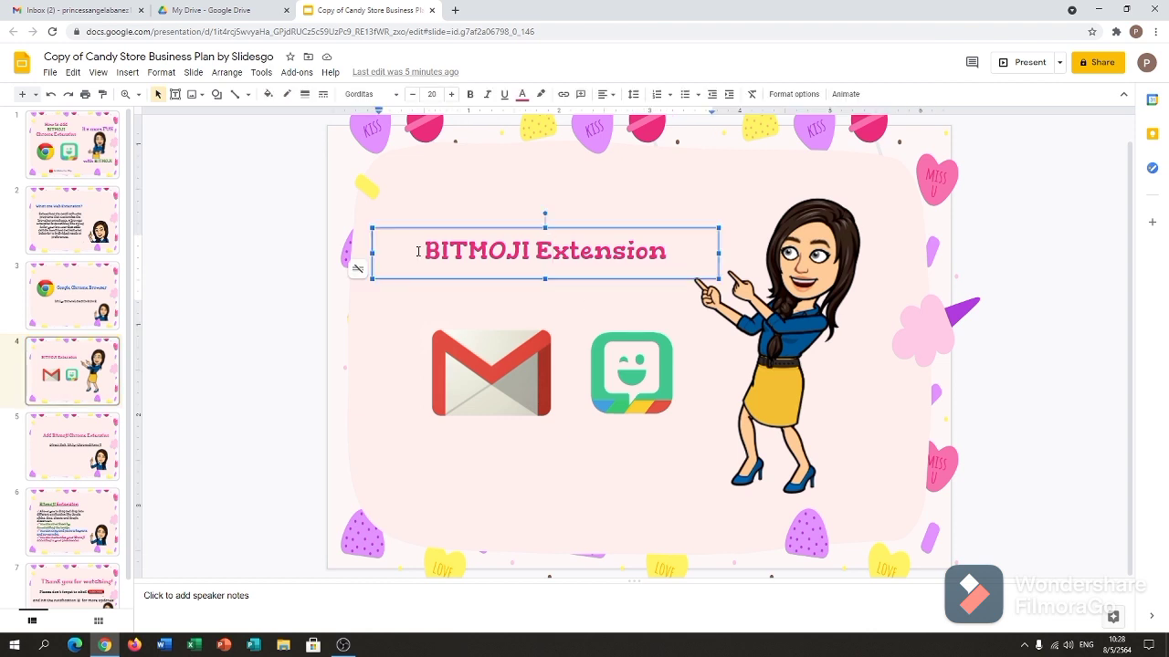
{"action": "left_click_drag", "start_coordinate": [424, 251], "coordinate": [665, 251]}
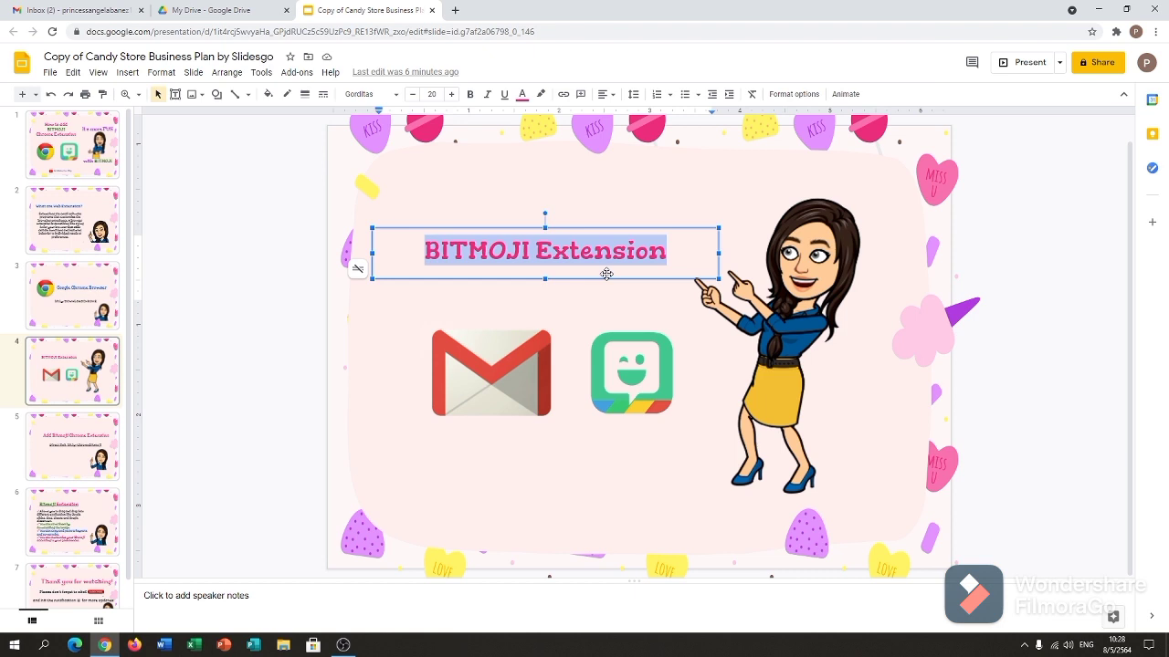
{"action": "left_click", "coordinate": [494, 413]}
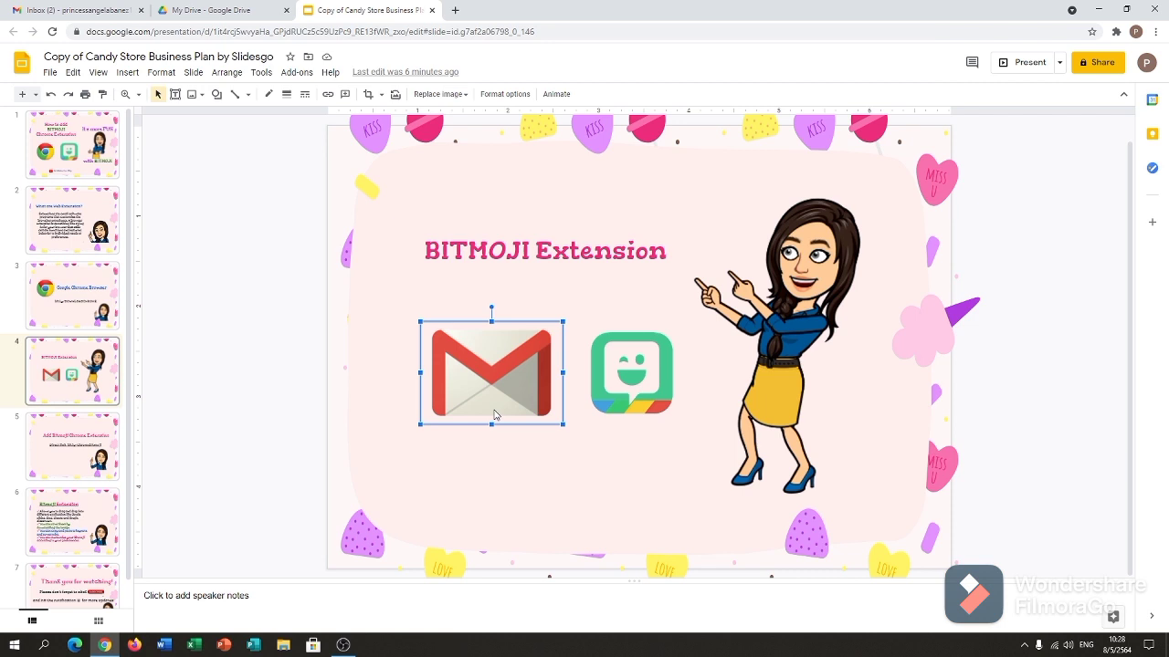
{"action": "left_click", "coordinate": [611, 395]}
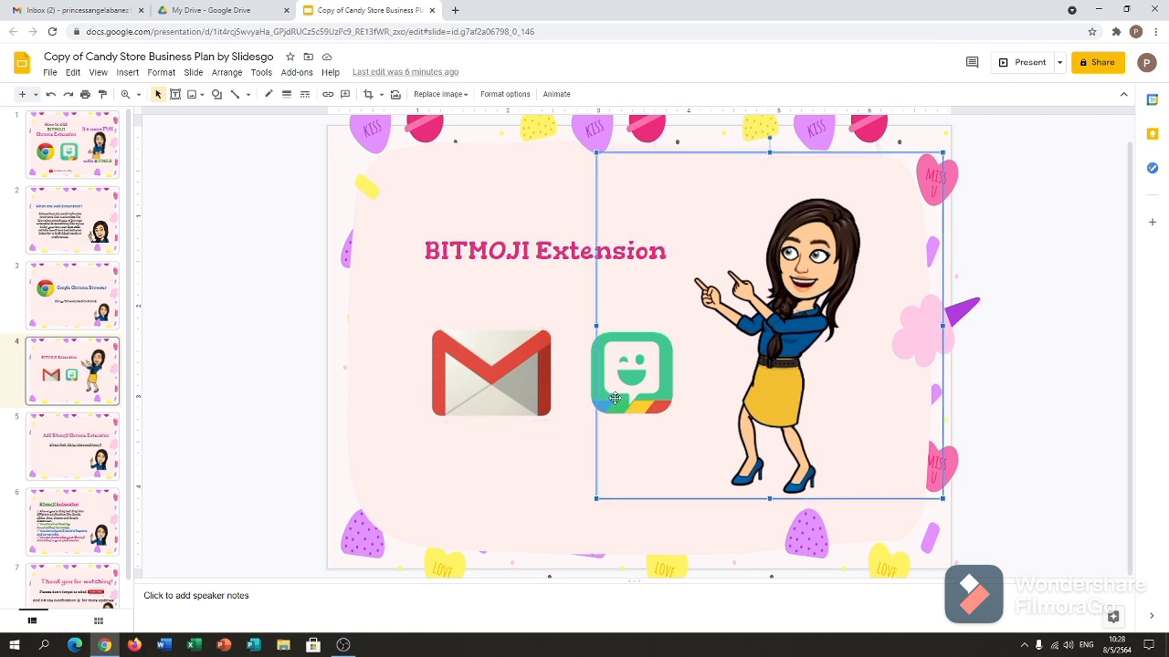
{"action": "left_click", "coordinate": [568, 459]}
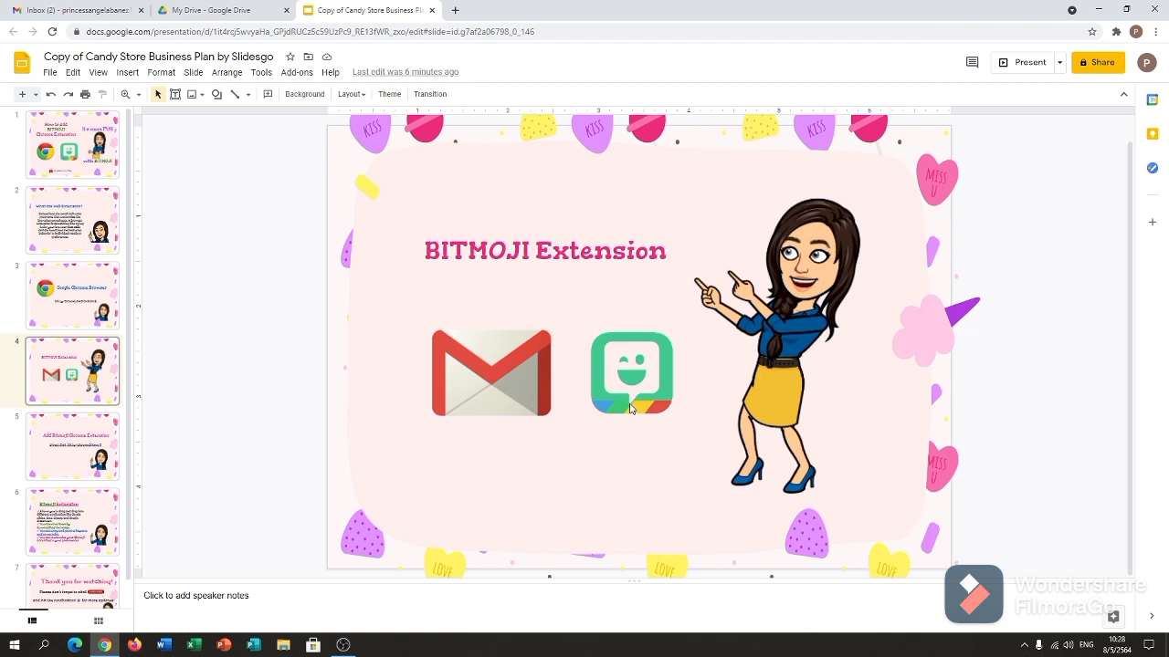
{"action": "left_click", "coordinate": [630, 408]}
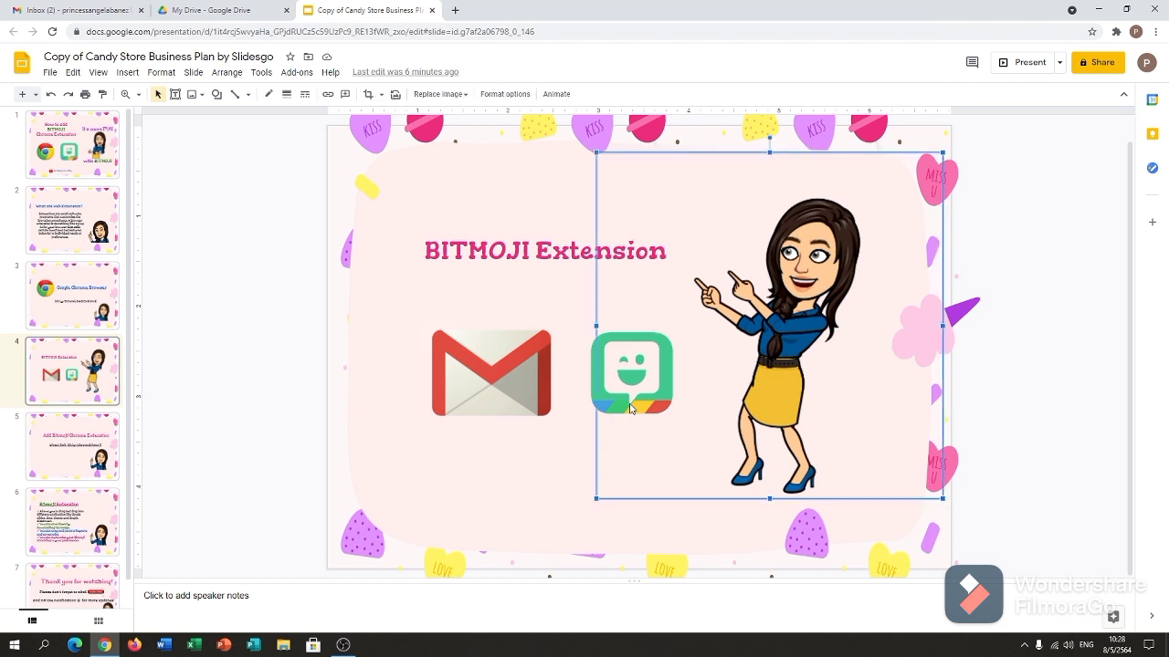
{"action": "left_click", "coordinate": [563, 436]}
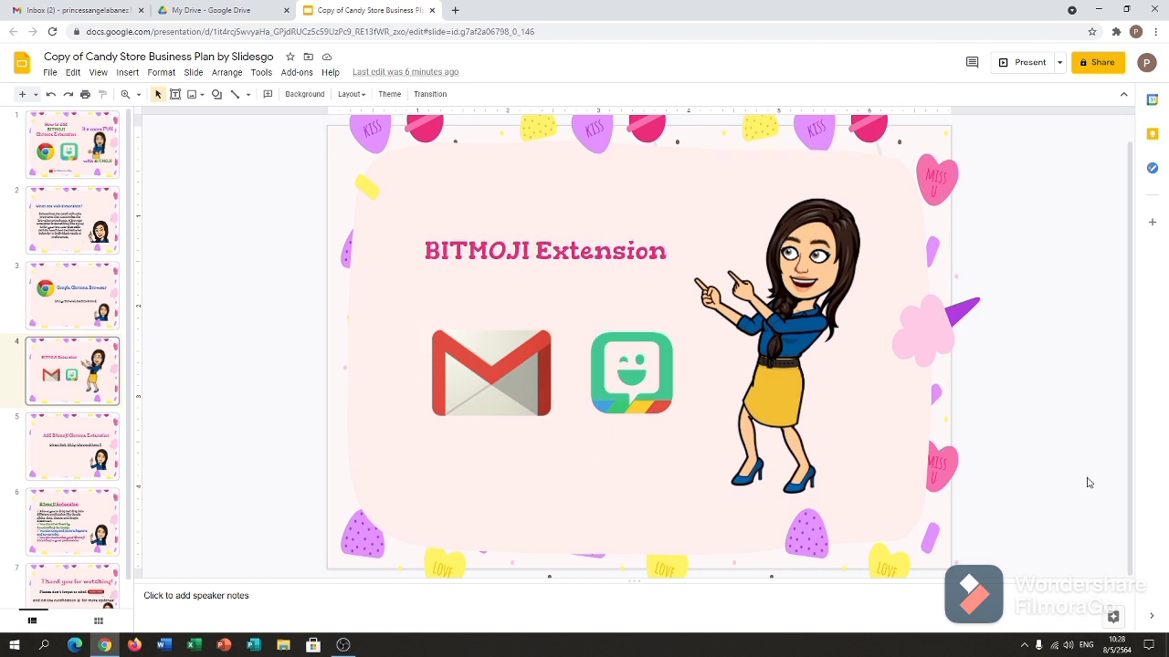
{"action": "left_click", "coordinate": [48, 468]}
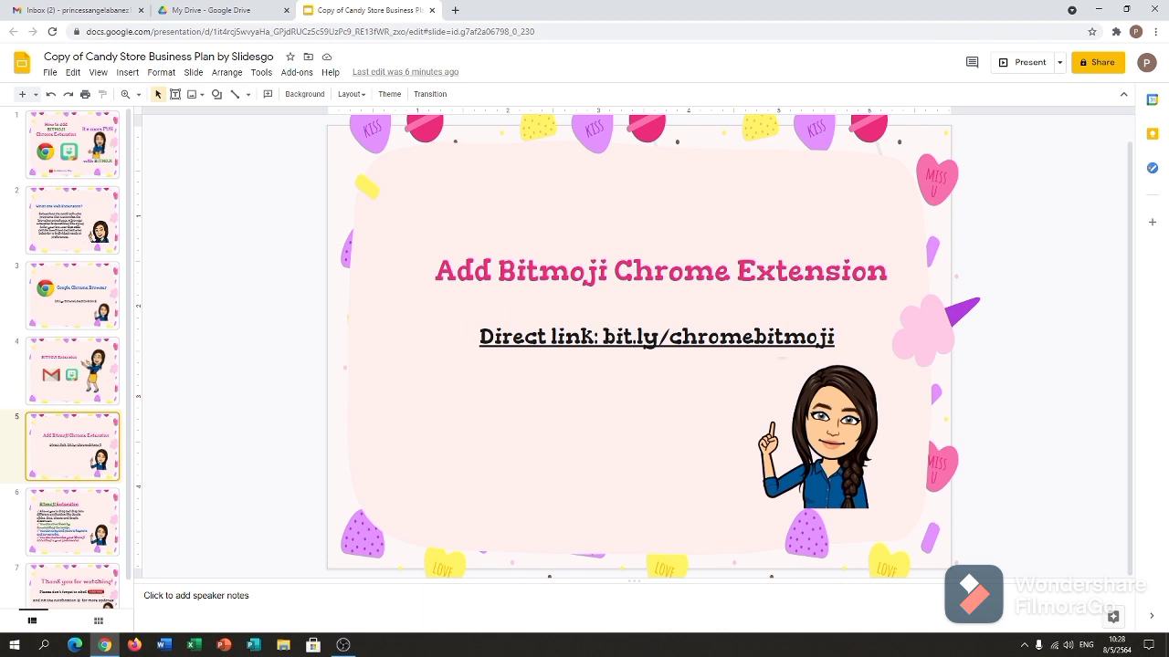
Copy the bit.ly/chromebitmoji link text from slide 5.
{"action": "left_click", "coordinate": [604, 336]}
{"action": "left_click_drag", "start_coordinate": [604, 336], "coordinate": [835, 338]}
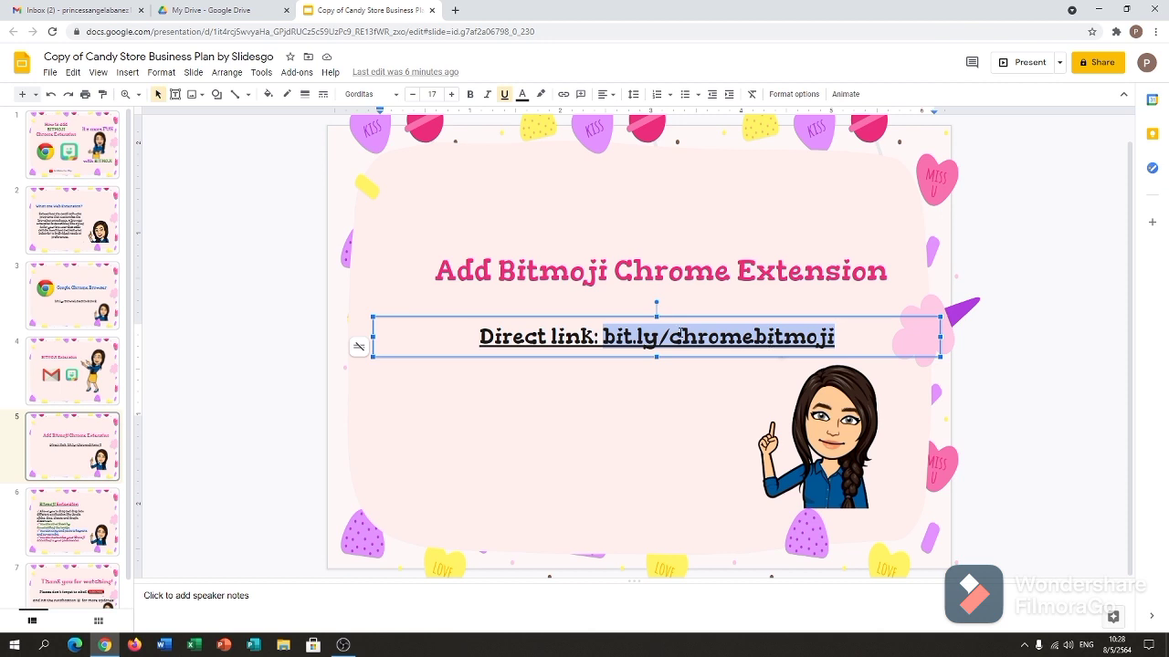
{"action": "right_click", "coordinate": [680, 339]}
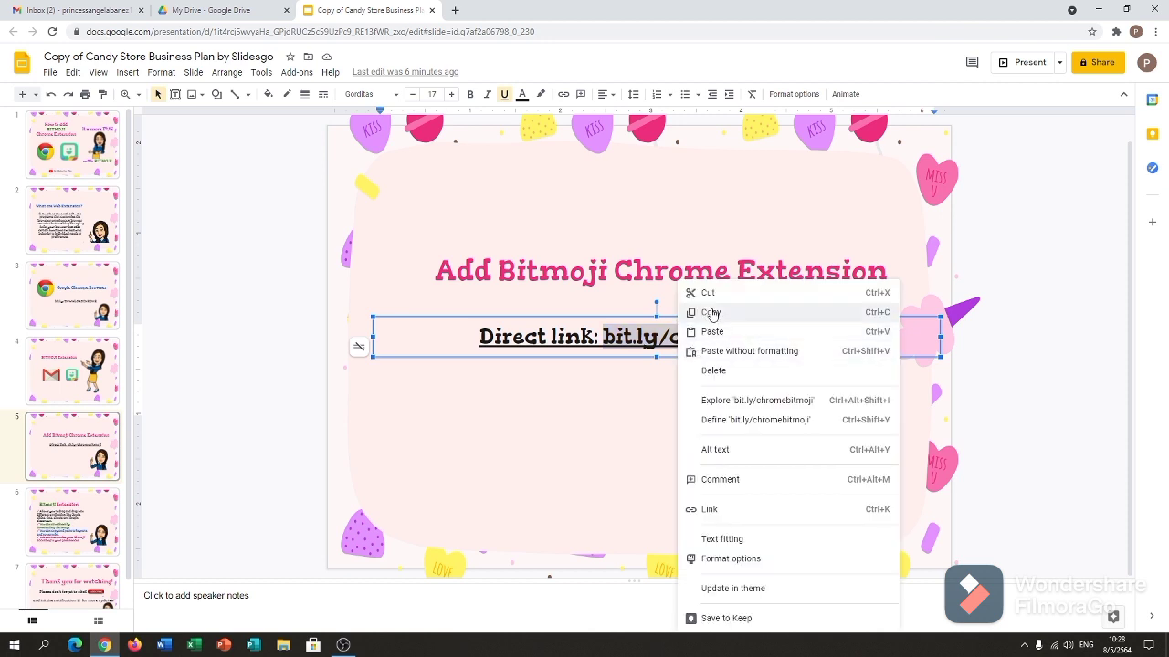
{"action": "left_click", "coordinate": [711, 311]}
Open a new tab and go to the pasted bit.ly/chromebitmoji link.
{"action": "left_click", "coordinate": [454, 10]}
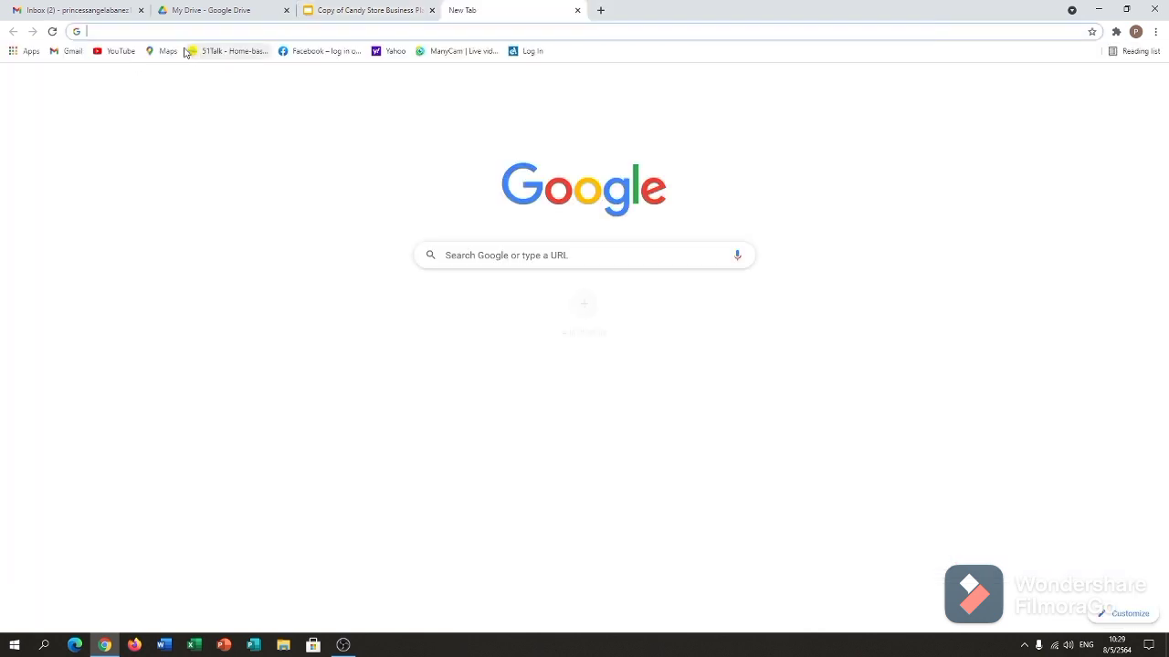
{"action": "key", "text": "ctrl+v"}
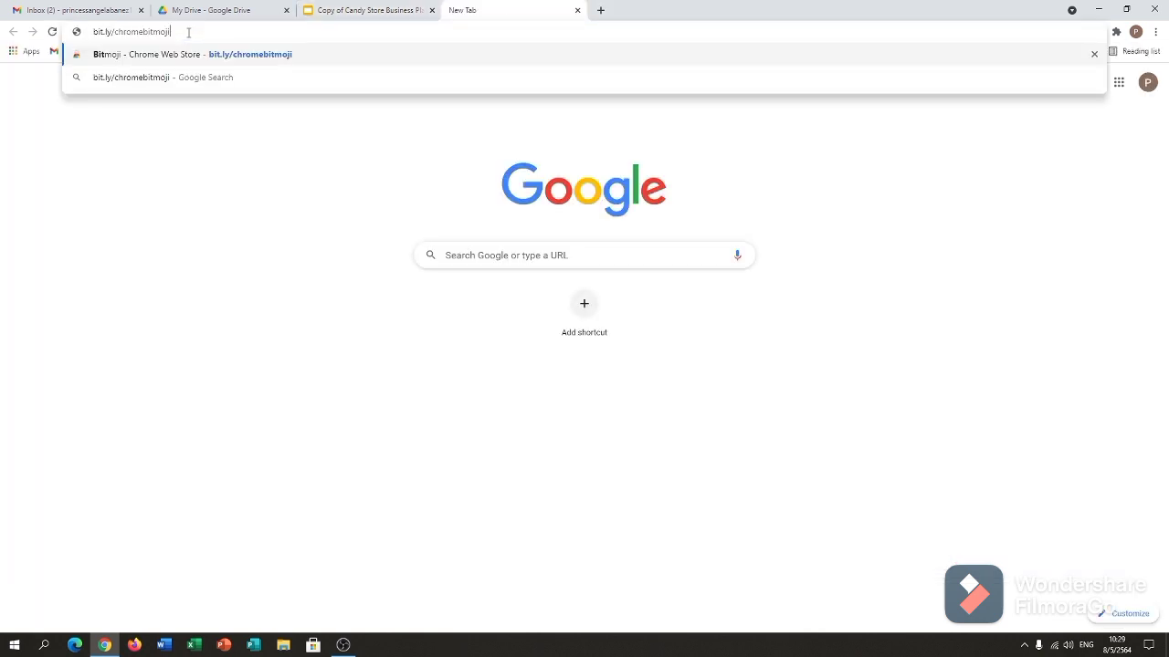
{"action": "key", "text": "Return"}
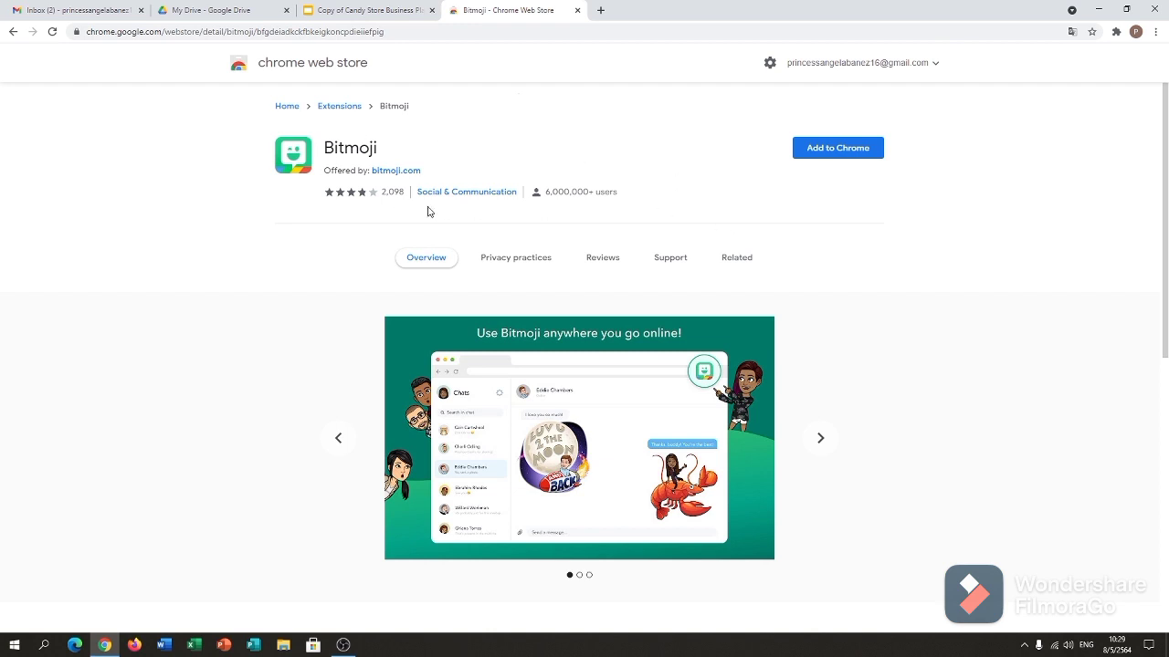
Return to the top of the Bitmoji Web Store listing and choose Add to Chrome.
{"action": "scroll", "coordinate": [692, 416], "scroll_direction": "down", "scroll_amount": 5}
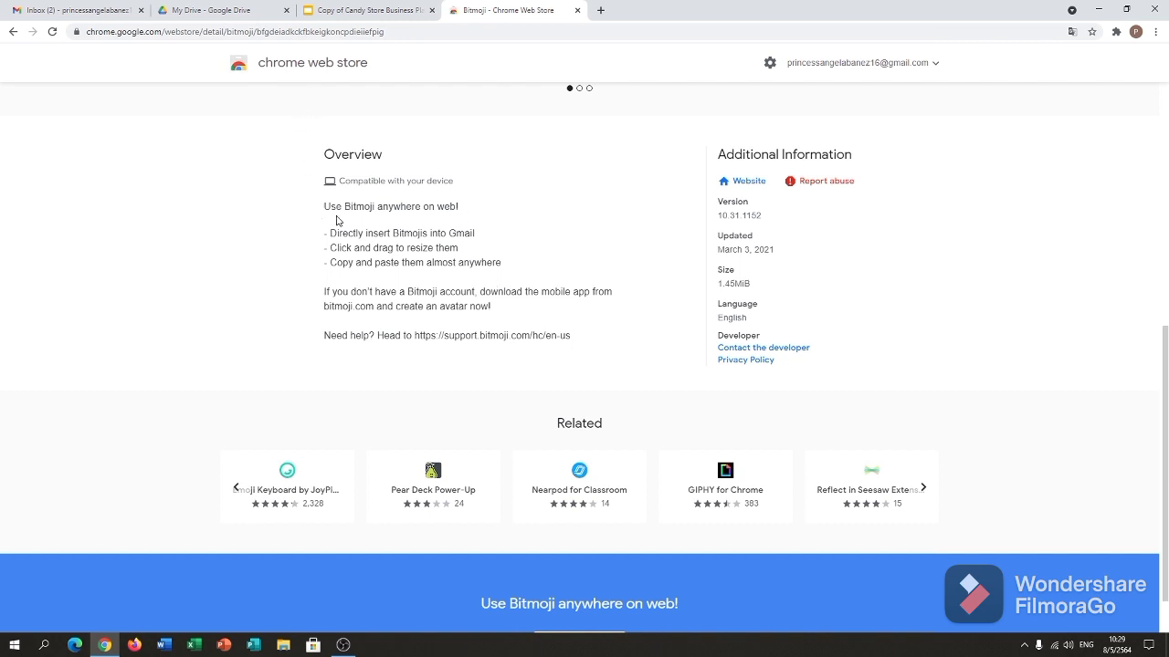
{"action": "mouse_move", "coordinate": [369, 180]}
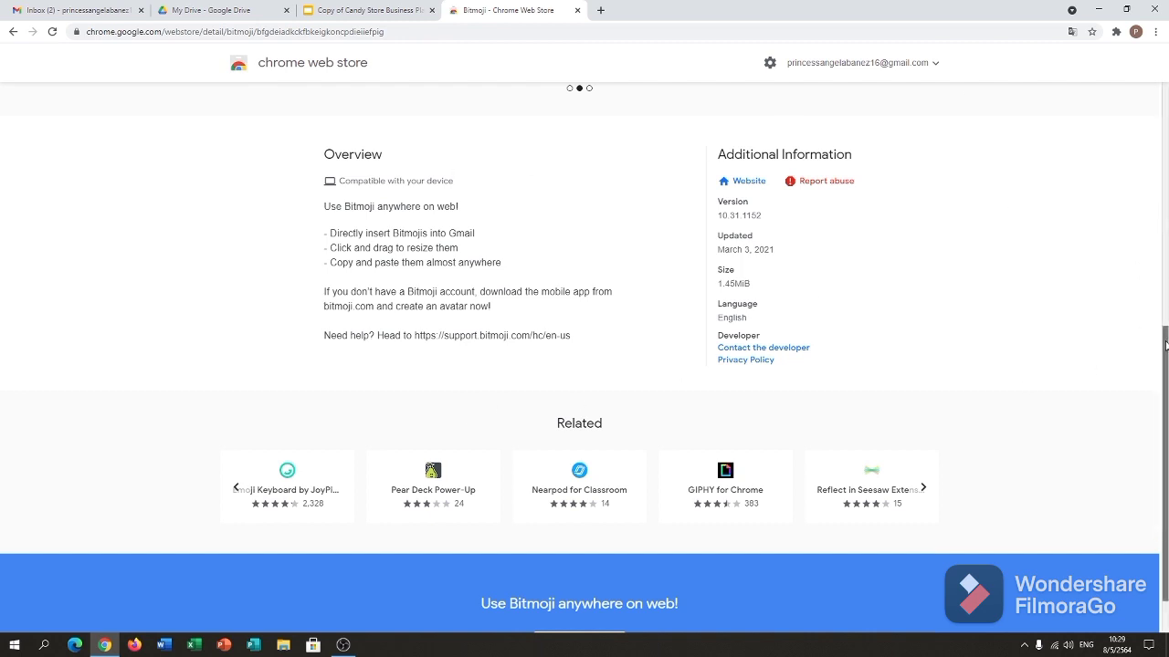
{"action": "left_click_drag", "start_coordinate": [1165, 344], "coordinate": [1157, 118]}
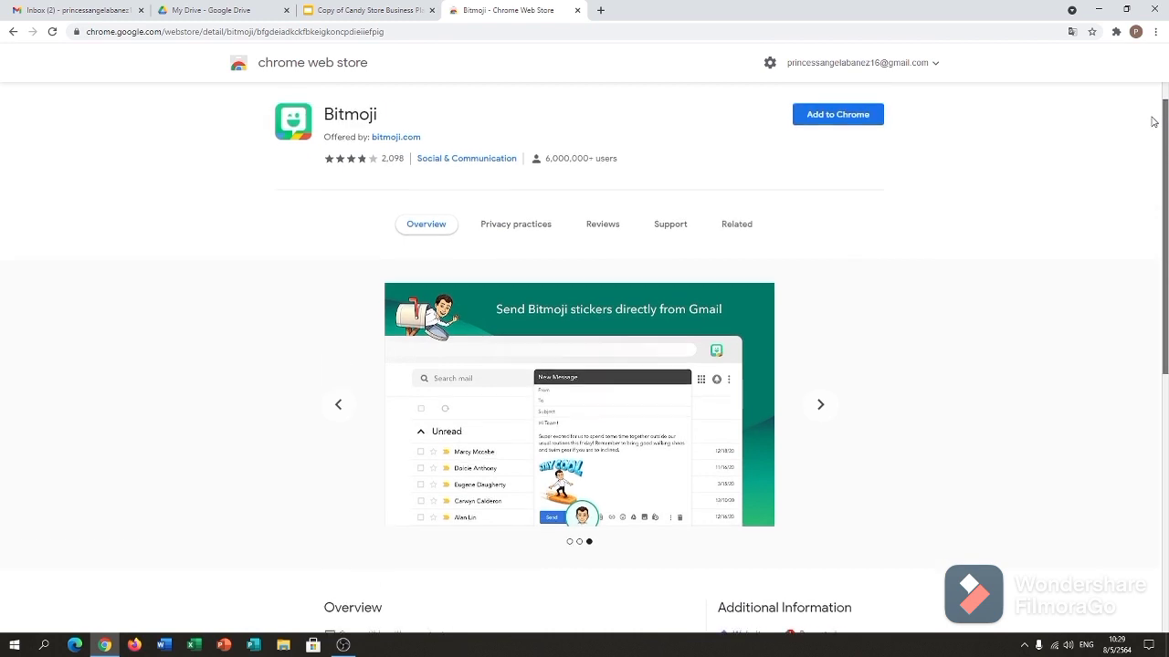
{"action": "left_click", "coordinate": [840, 122]}
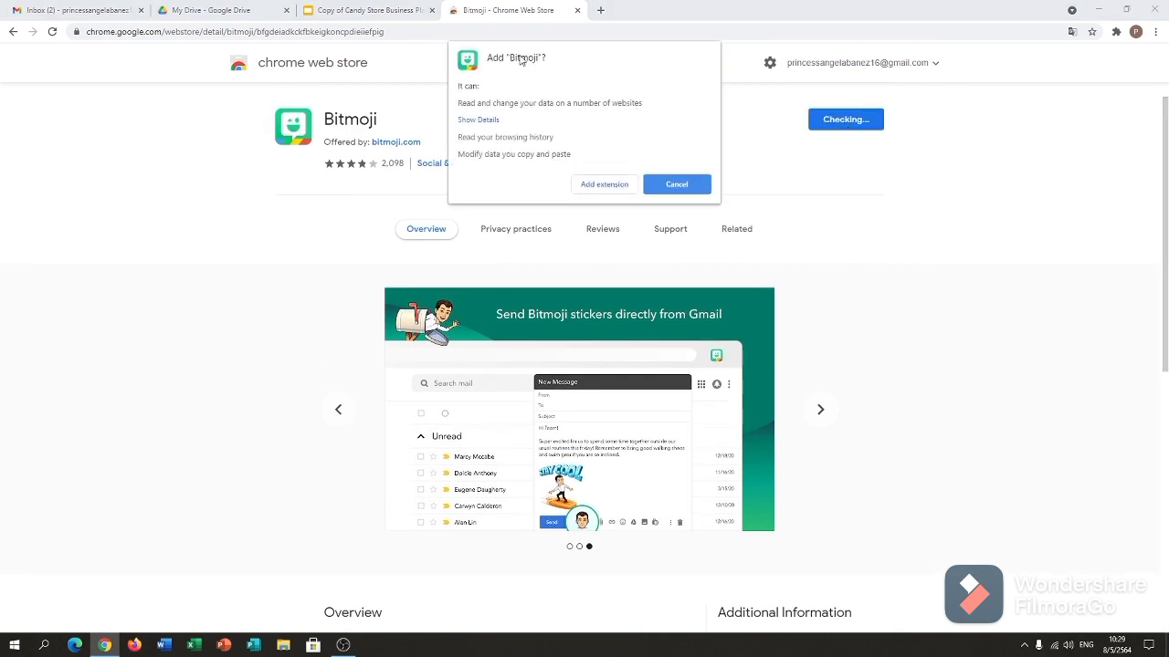
Confirm adding Bitmoji, dismiss the notice, and check its logged-in status in the Extensions menu.
{"action": "left_click", "coordinate": [604, 184]}
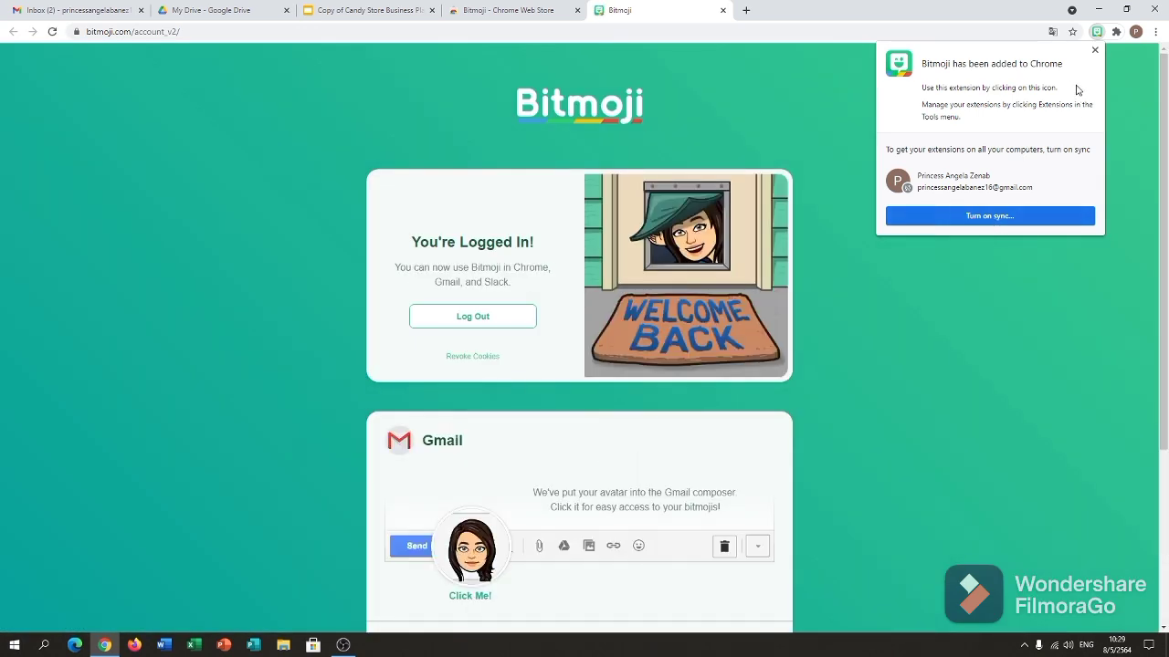
{"action": "left_click", "coordinate": [1095, 52]}
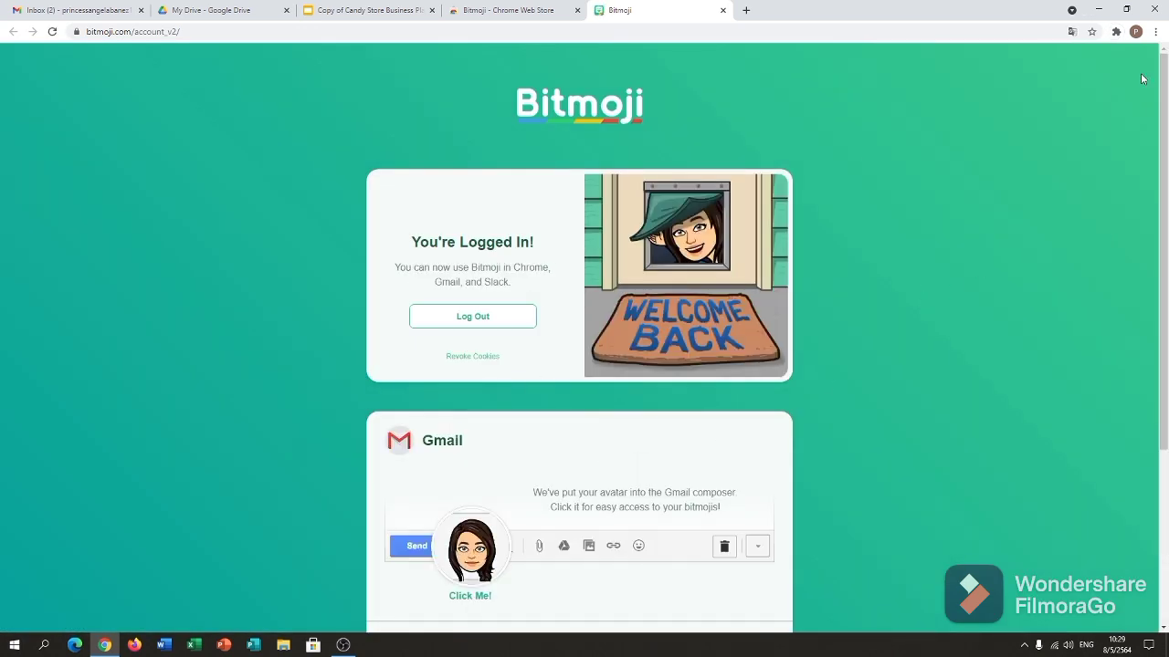
{"action": "left_click", "coordinate": [1116, 33]}
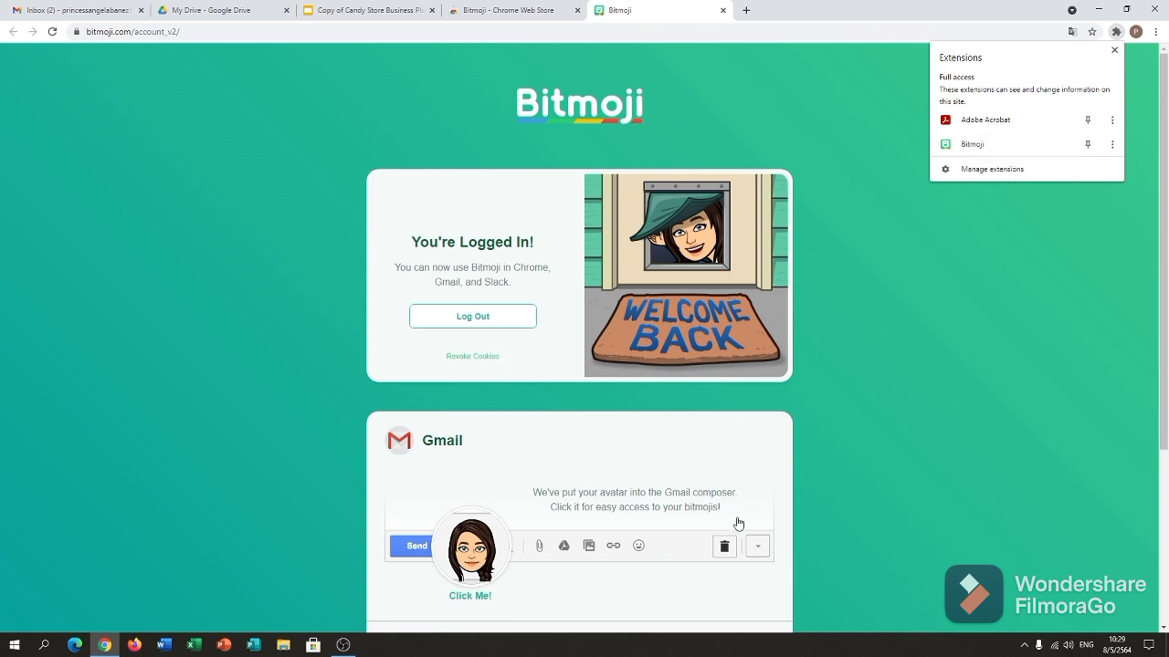
{"action": "scroll", "coordinate": [736, 521], "scroll_direction": "down", "scroll_amount": 3}
{"action": "scroll", "coordinate": [737, 497], "scroll_direction": "up", "scroll_amount": 3}
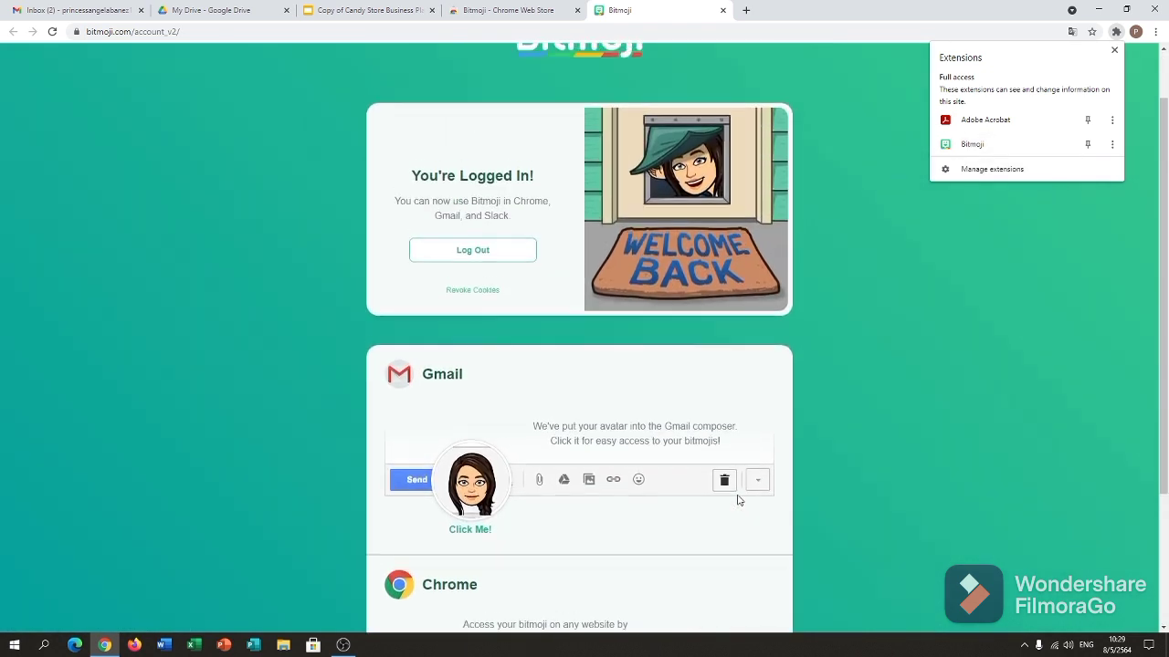
Return to the candy store deck and go to slide 6, 'Bitmoji Extension'.
{"action": "left_click", "coordinate": [360, 10]}
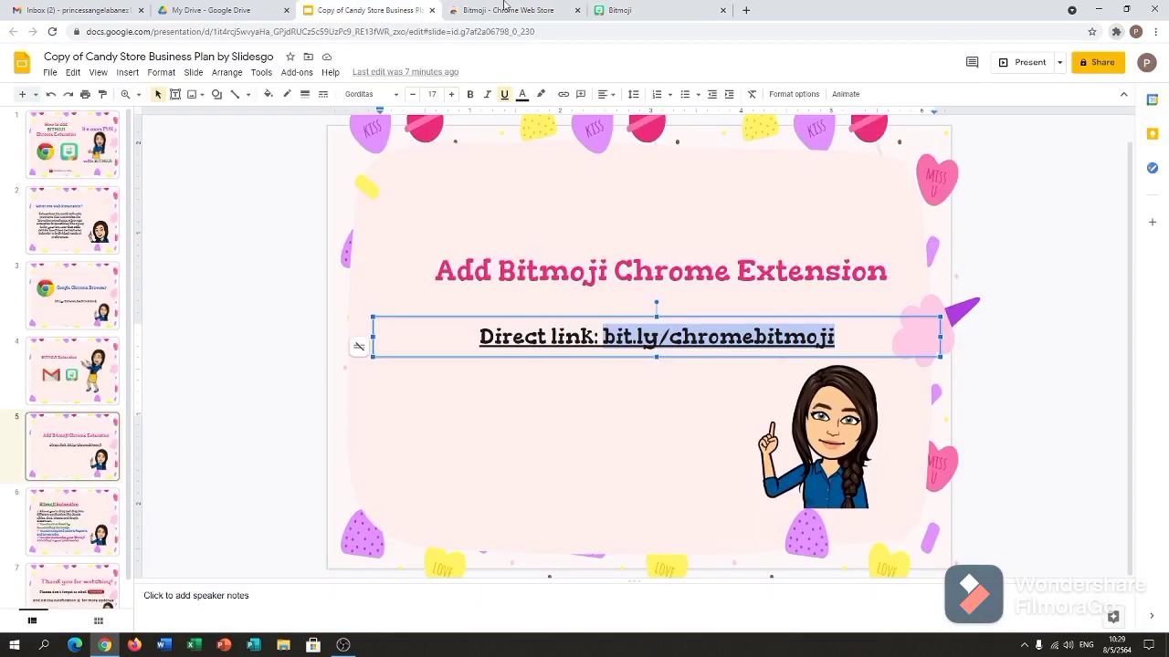
{"action": "left_click", "coordinate": [75, 504]}
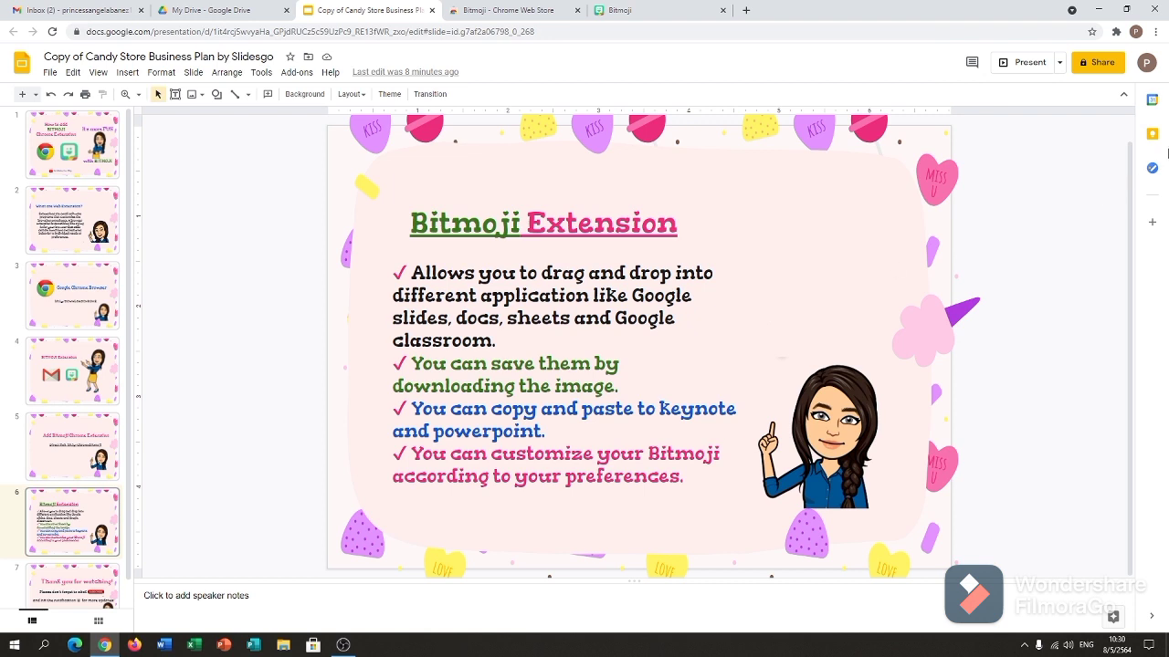
Launch Bitmoji from the Extensions menu to show its sticker panel.
{"action": "left_click", "coordinate": [1115, 32]}
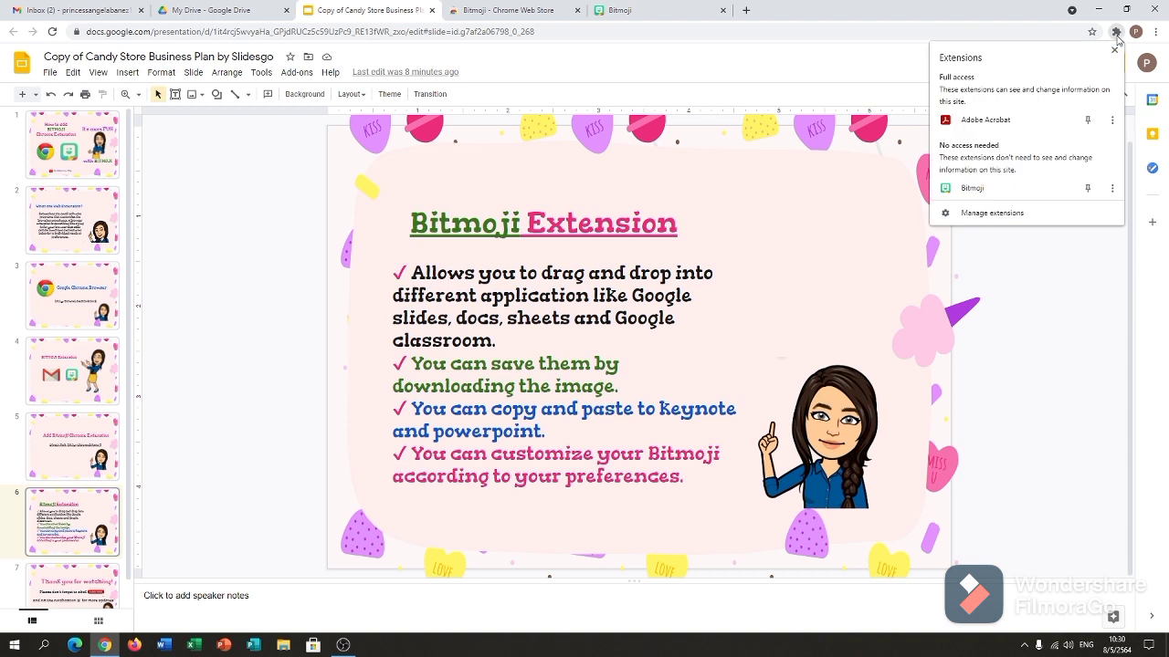
{"action": "left_click", "coordinate": [962, 194]}
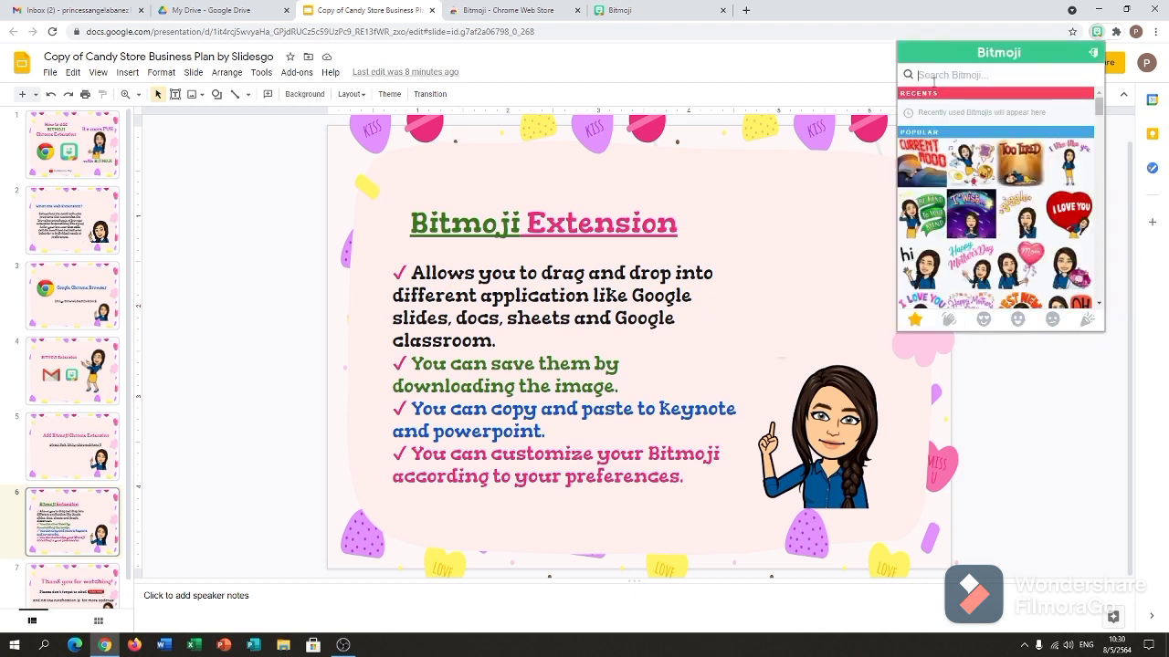
Search 'thum' and drag a thumbs-up Bitmoji onto slide 6, above the pointing avatar.
{"action": "type", "text": "thum"}
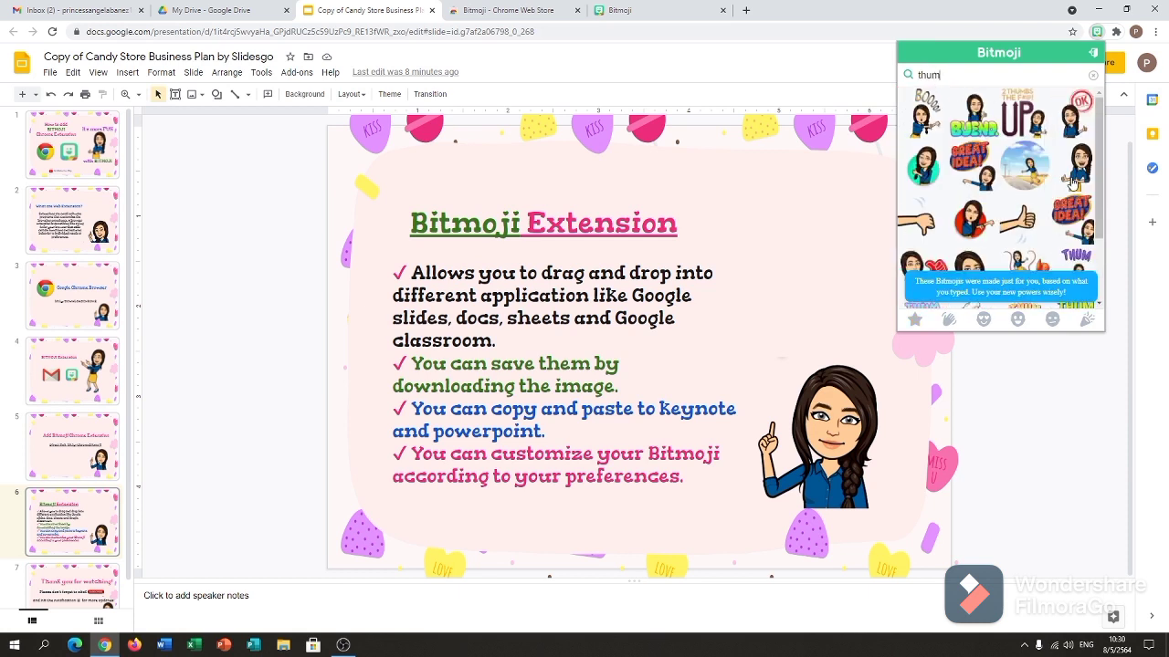
{"action": "left_click_drag", "start_coordinate": [1072, 182], "coordinate": [787, 230]}
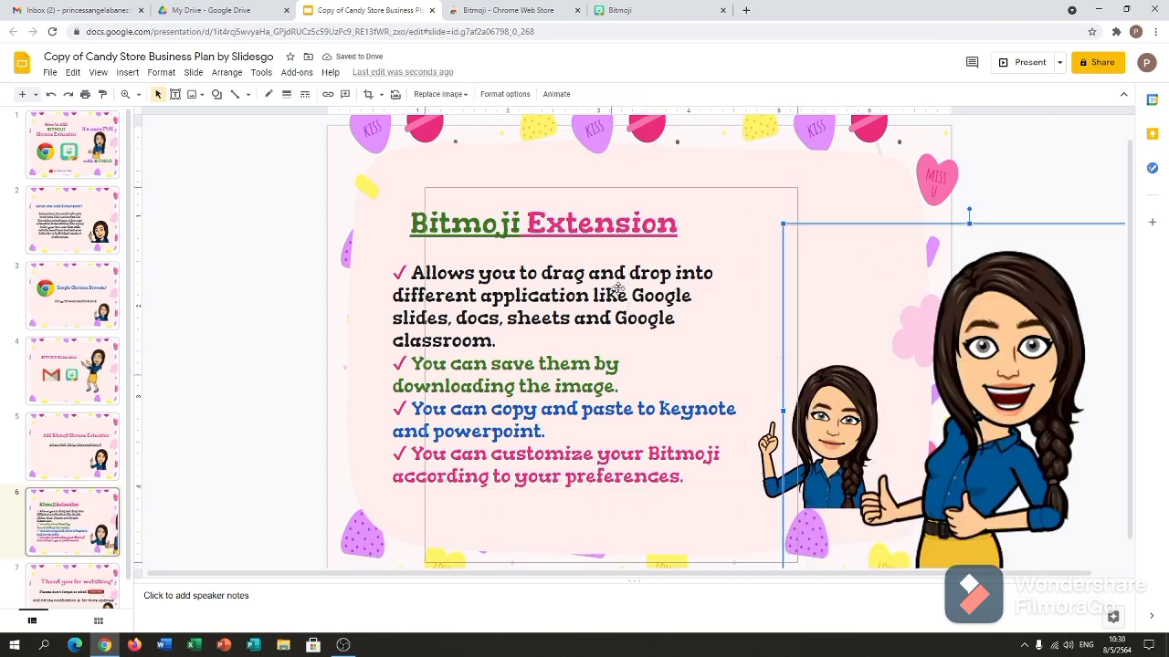
{"action": "left_click_drag", "start_coordinate": [785, 226], "coordinate": [600, 365]}
Move the thumbs-up Bitmoji to the slide's upper right and flip it horizontally.
{"action": "left_click_drag", "start_coordinate": [829, 230], "coordinate": [833, 235]}
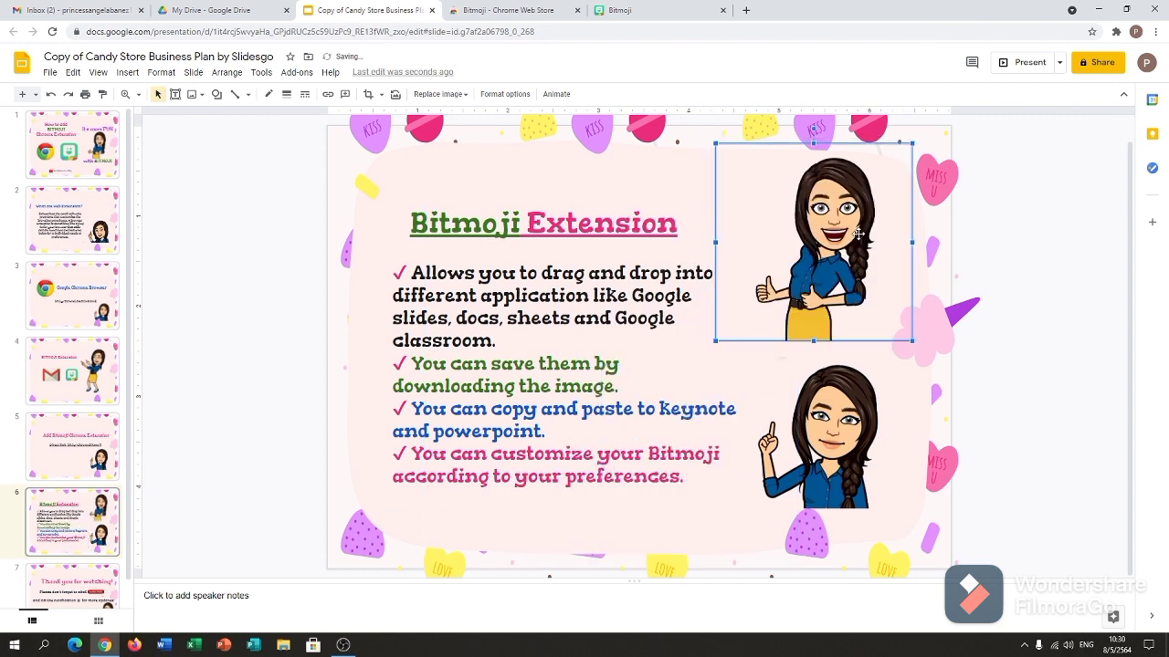
{"action": "right_click", "coordinate": [841, 276]}
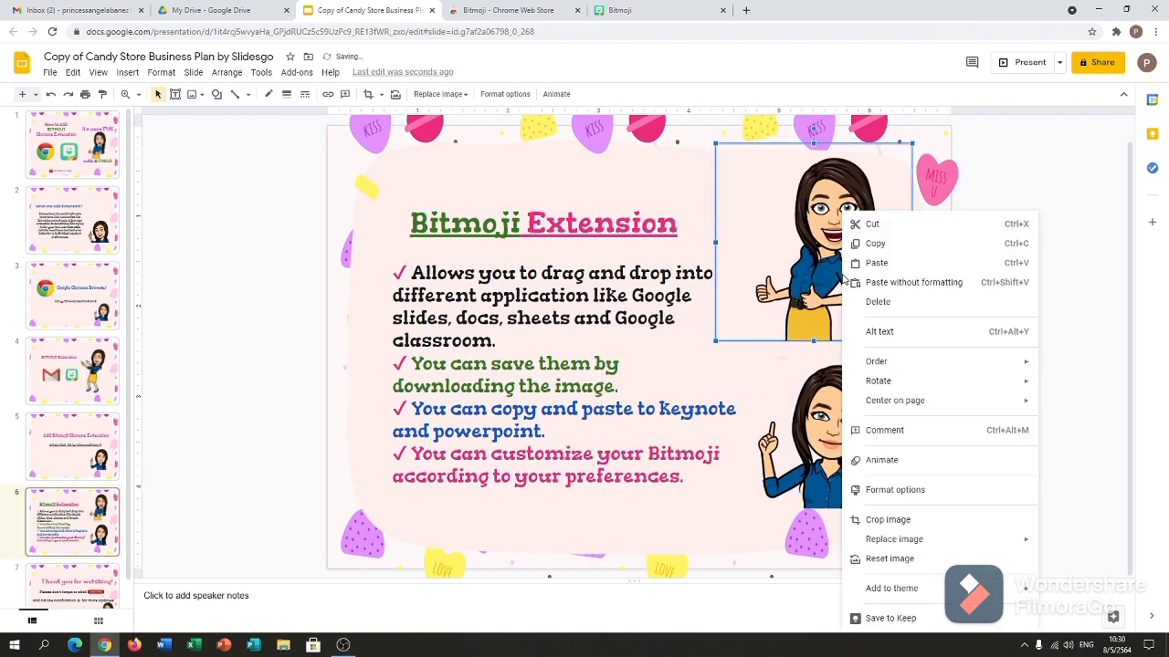
{"action": "left_click", "coordinate": [765, 190]}
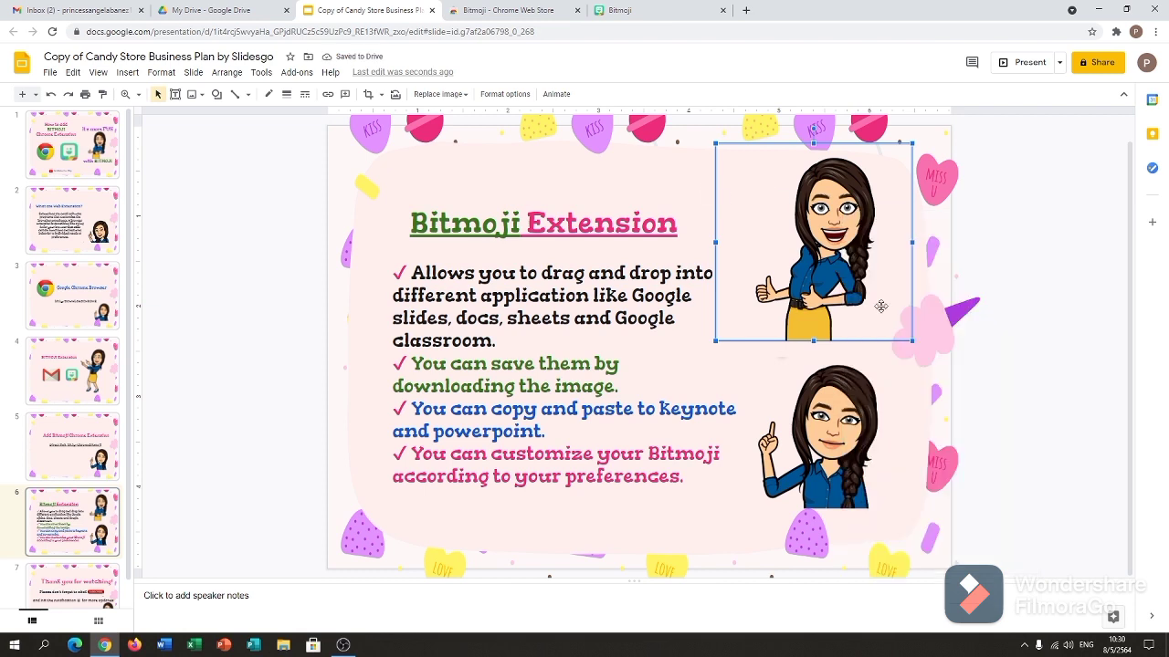
{"action": "right_click", "coordinate": [818, 260]}
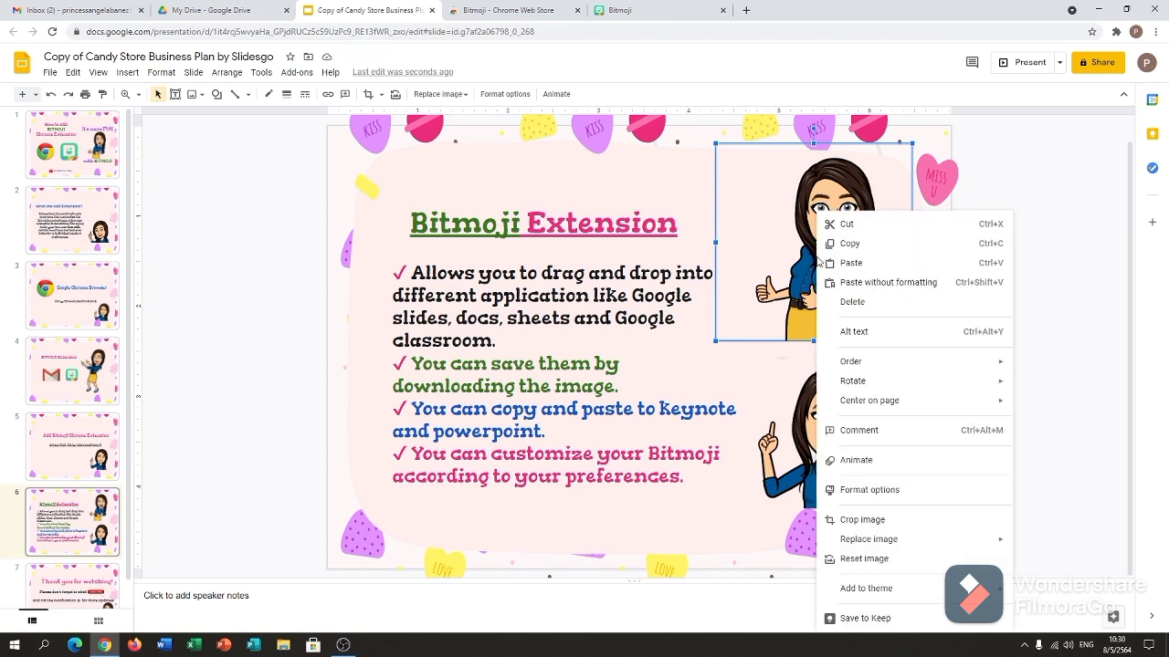
{"action": "mouse_move", "coordinate": [921, 383]}
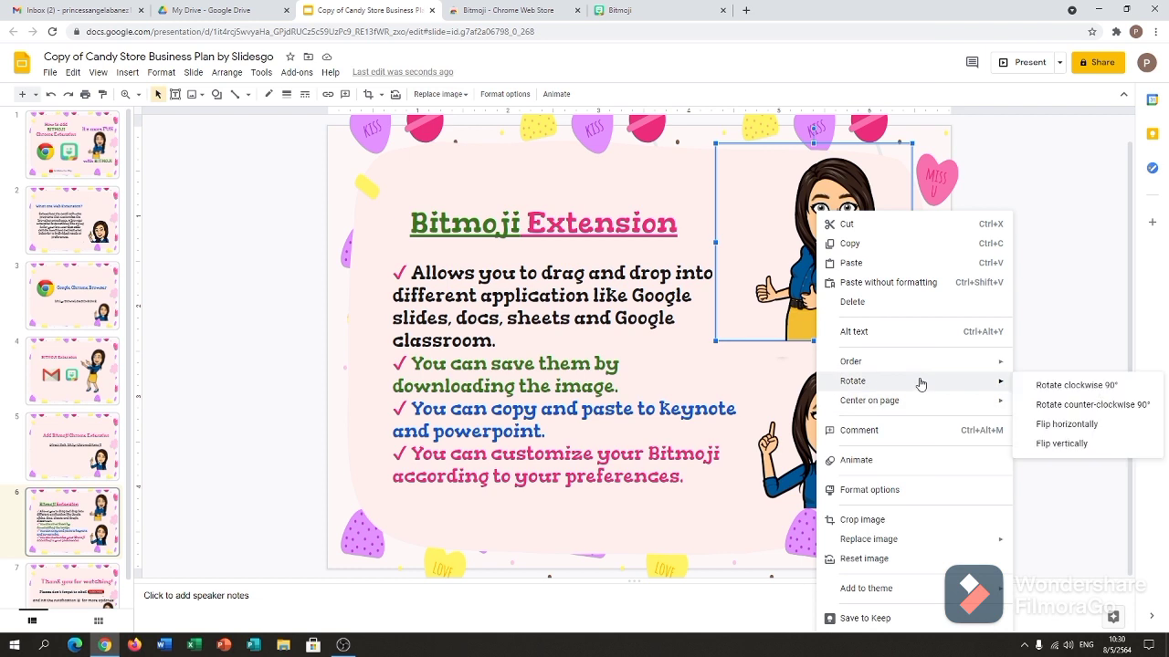
{"action": "left_click", "coordinate": [1051, 433]}
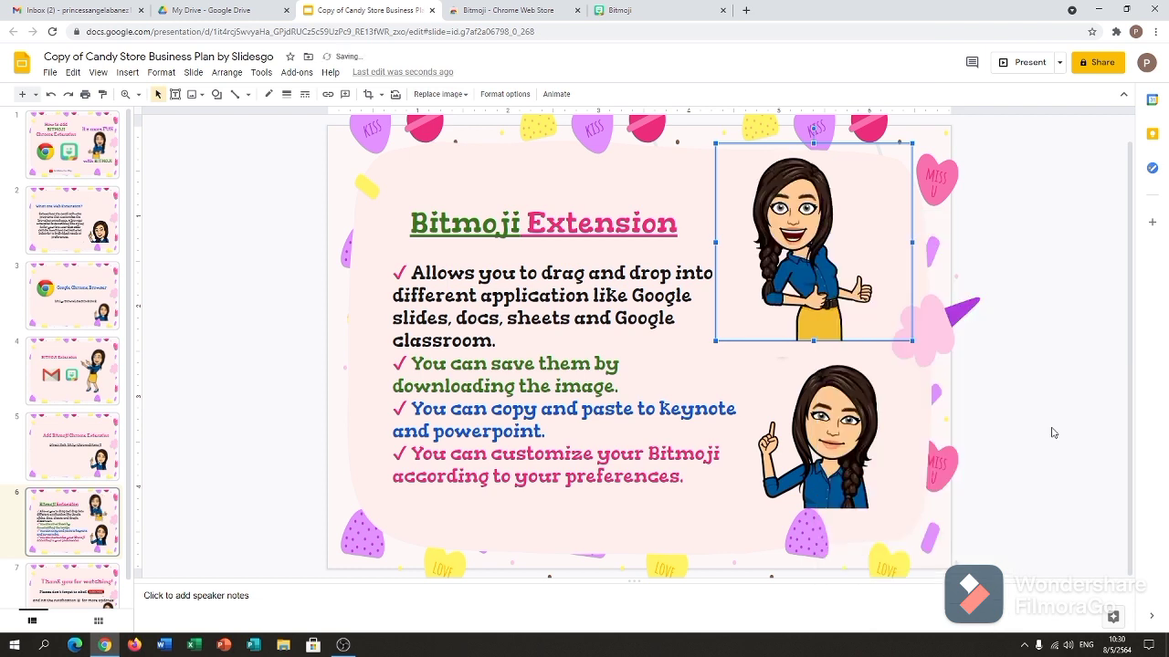
Reselect the flipped Bitmoji, then switch to the Bitmoji account page tab.
{"action": "left_click", "coordinate": [612, 199]}
{"action": "left_click", "coordinate": [857, 215]}
{"action": "left_click", "coordinate": [639, 10]}
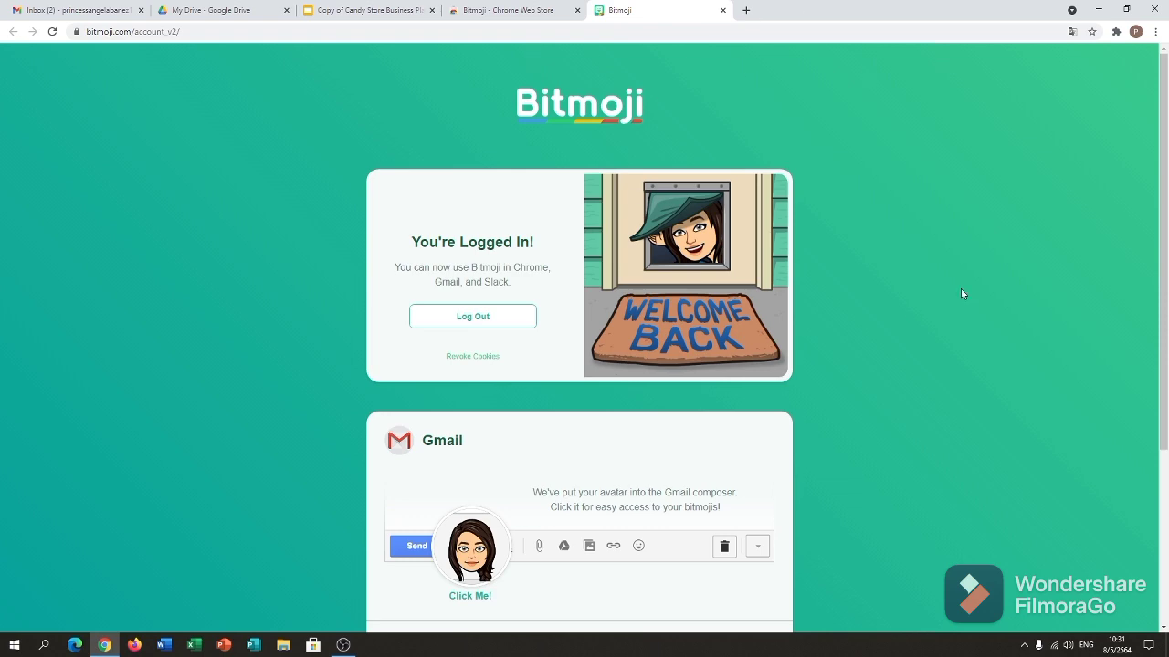
Return to the candy store deck and jump to slide 7, 'Thank you for watching!'.
{"action": "left_click", "coordinate": [366, 11]}
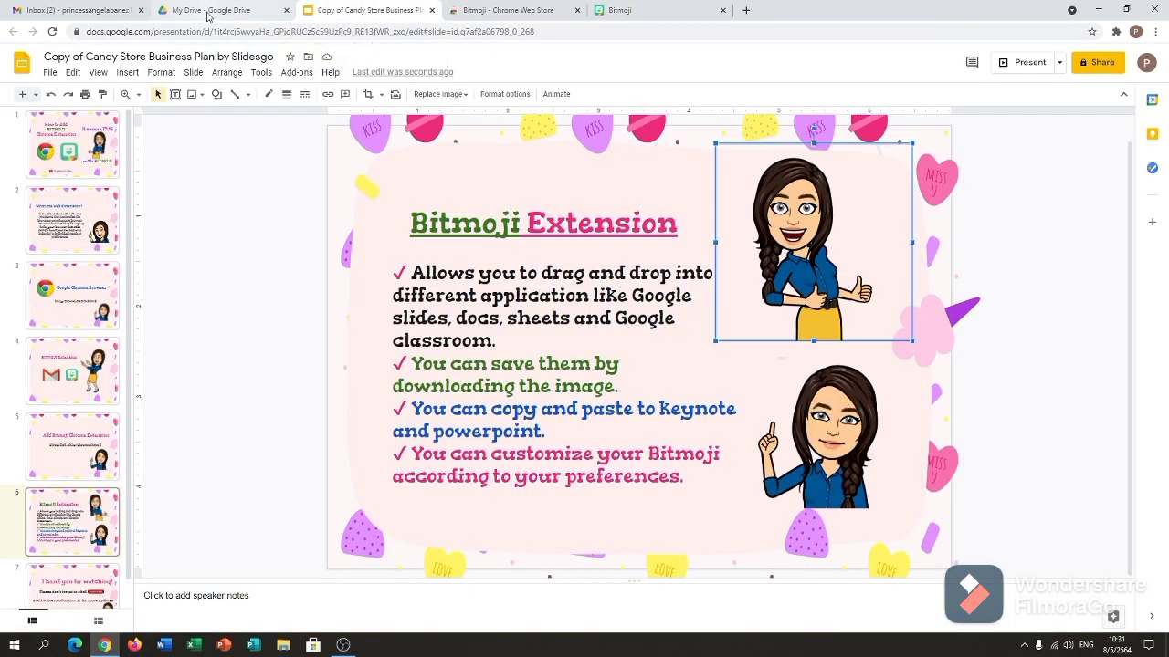
{"action": "left_click", "coordinate": [209, 13]}
{"action": "left_click", "coordinate": [334, 10]}
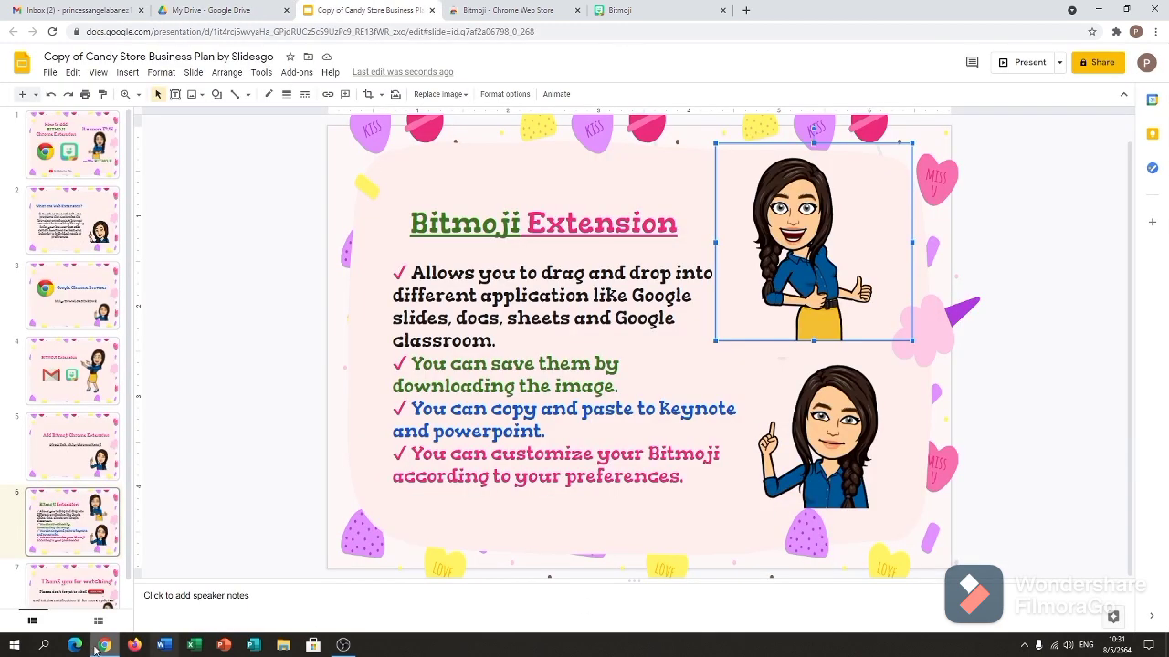
{"action": "left_click", "coordinate": [89, 581]}
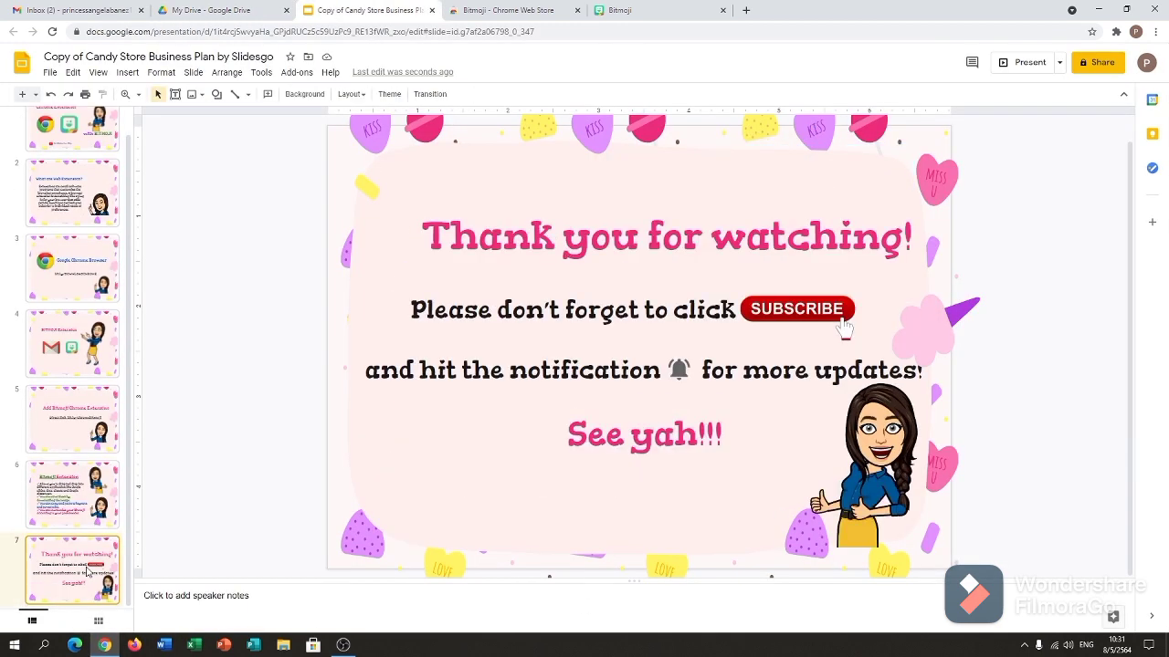